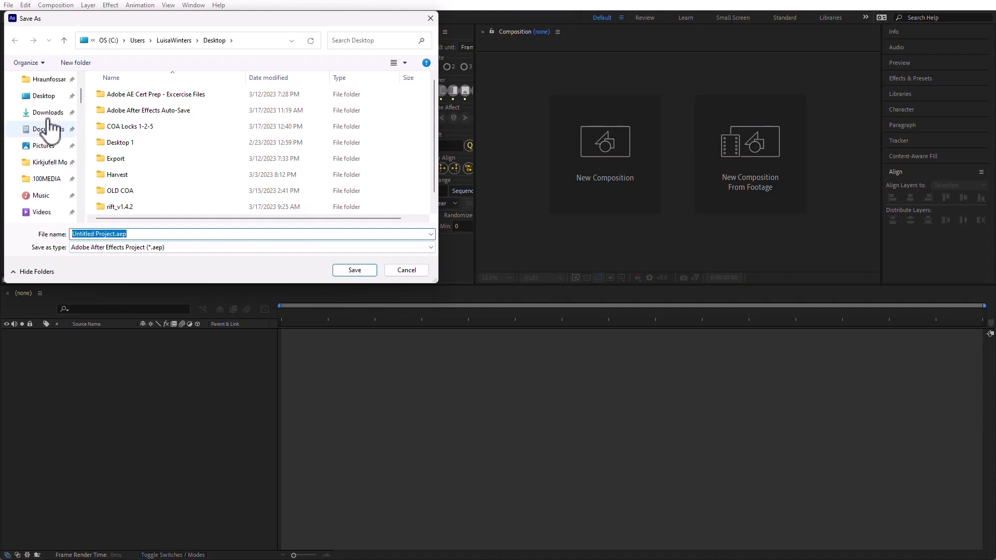
Step: Save the project to the Desktop under the name Rolling Characters
left_click(49, 162)
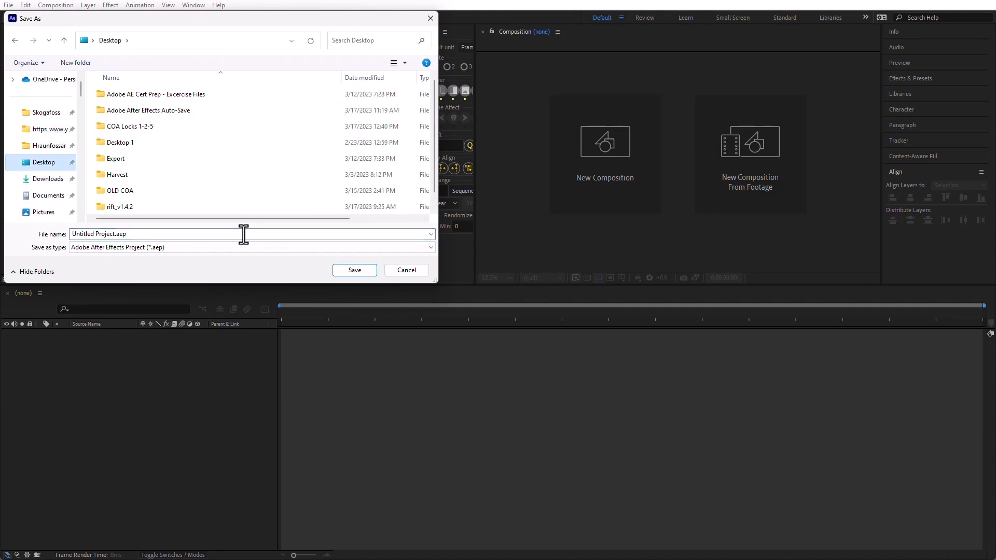
left_click(142, 232)
type("Rolling Characters")
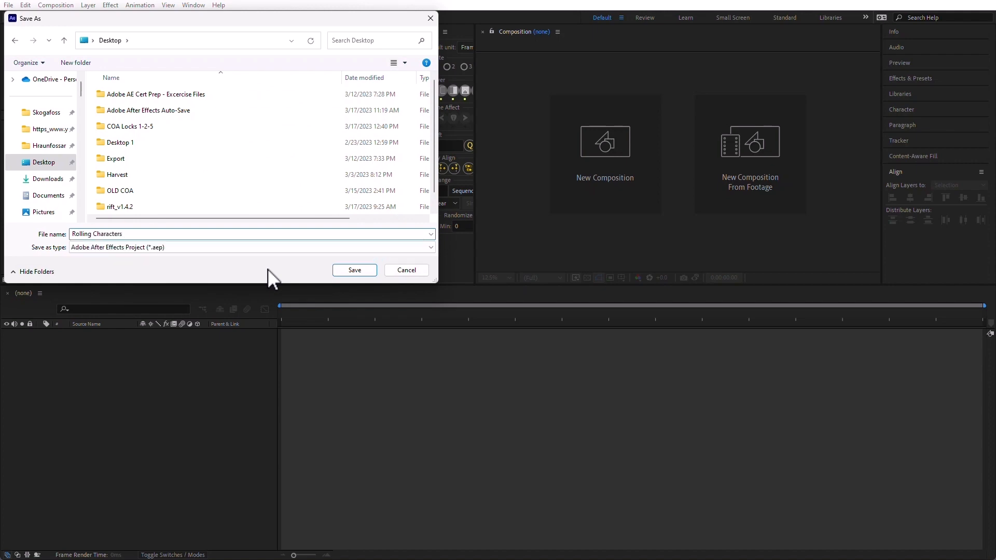
left_click(354, 270)
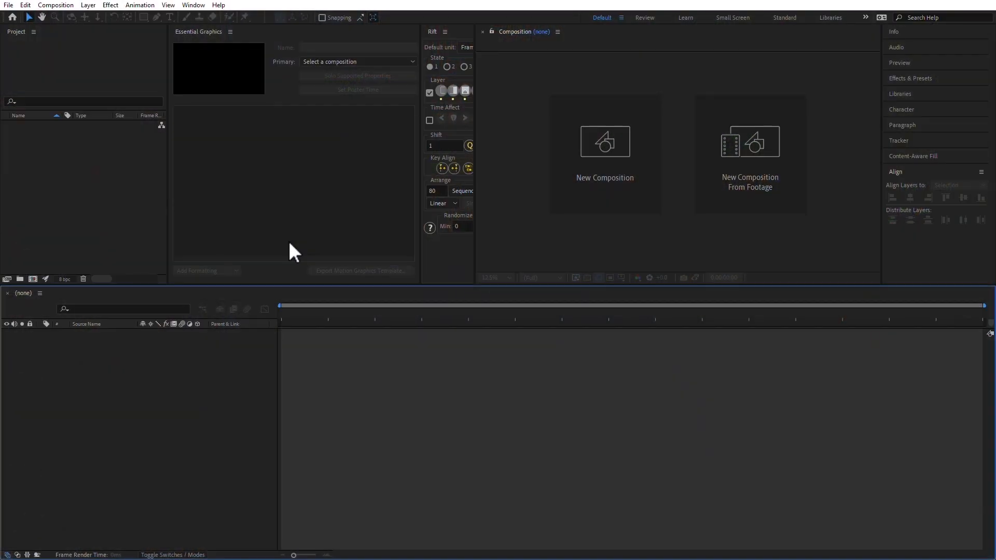
Step: Create a new UHD (4K) composition of 3840x2160 at 29.97 fps with a duration of 30 seconds
key("ctrl+n")
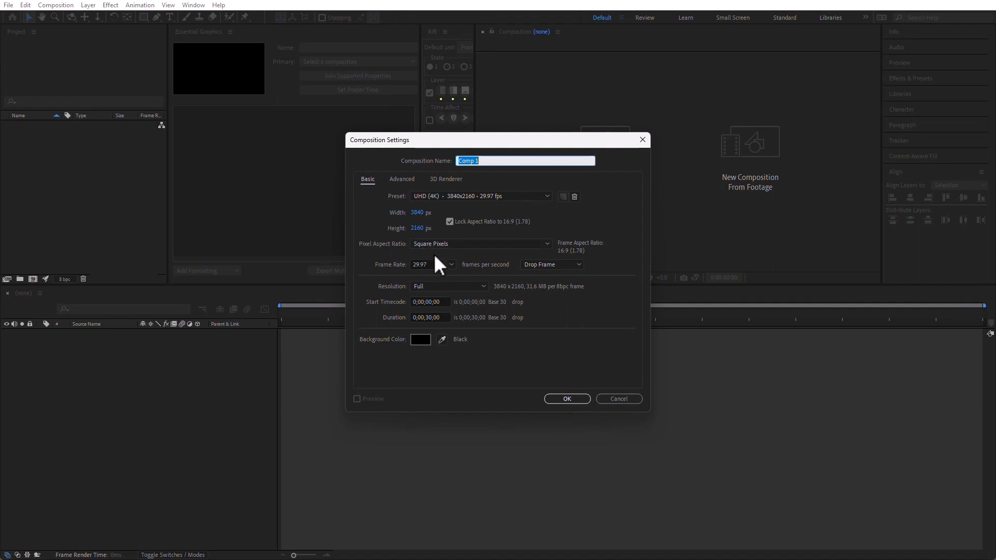
left_click(572, 397)
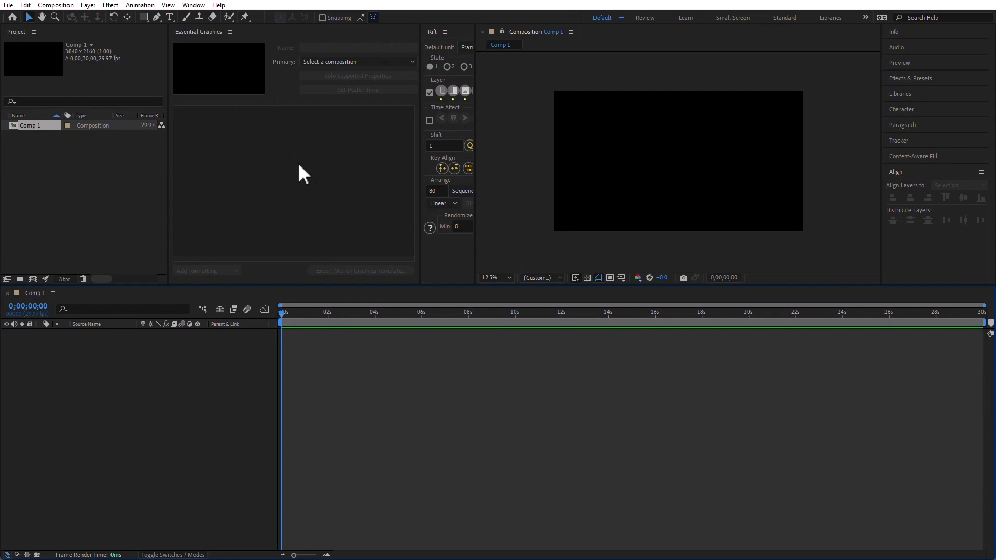
Step: Dock the Rift panel together with Essential Graphics and narrow their shared column to enlarge the composition view
left_click_drag(431, 30, 307, 100)
left_click(197, 32)
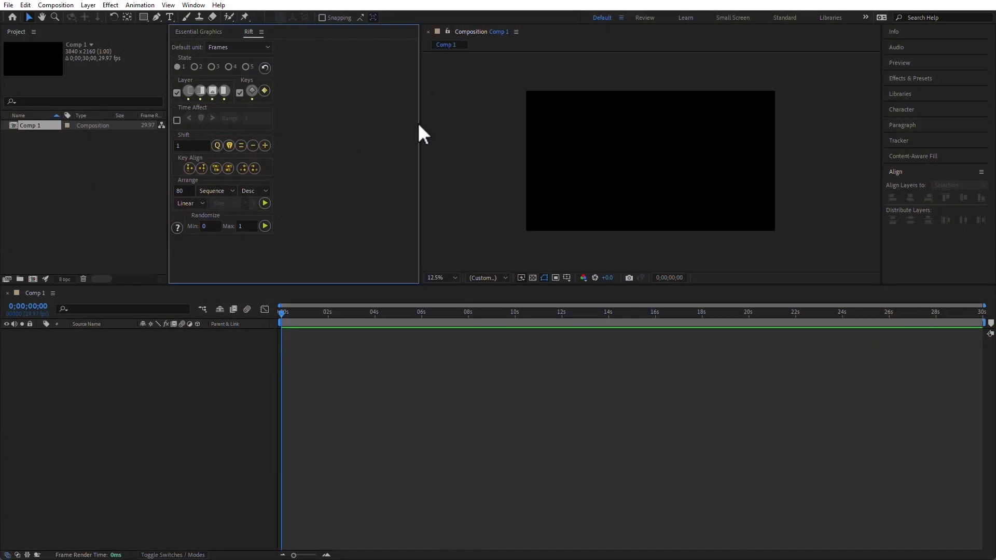
left_click_drag(419, 123, 341, 139)
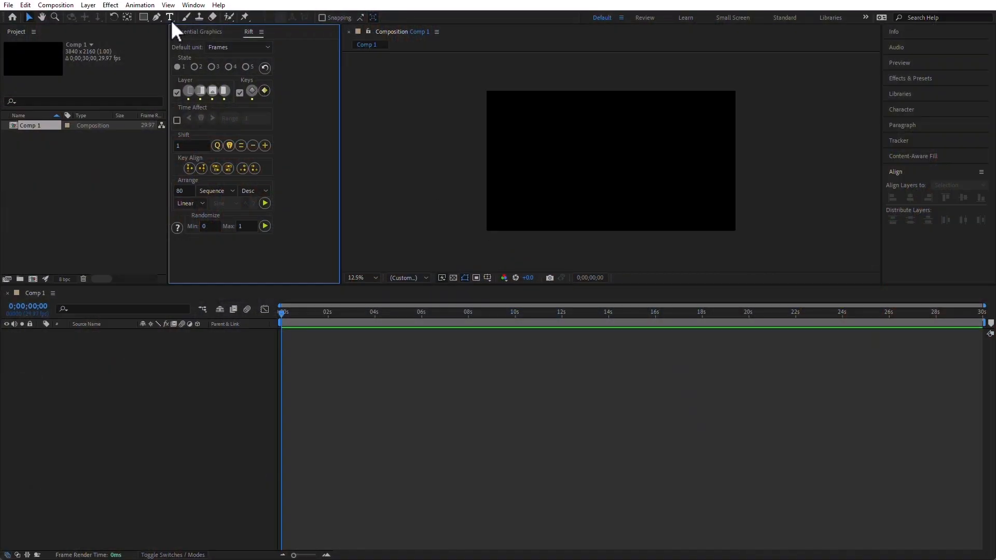
Step: Add a text layer in the composition reading "These are rolling characters"
left_click(169, 17)
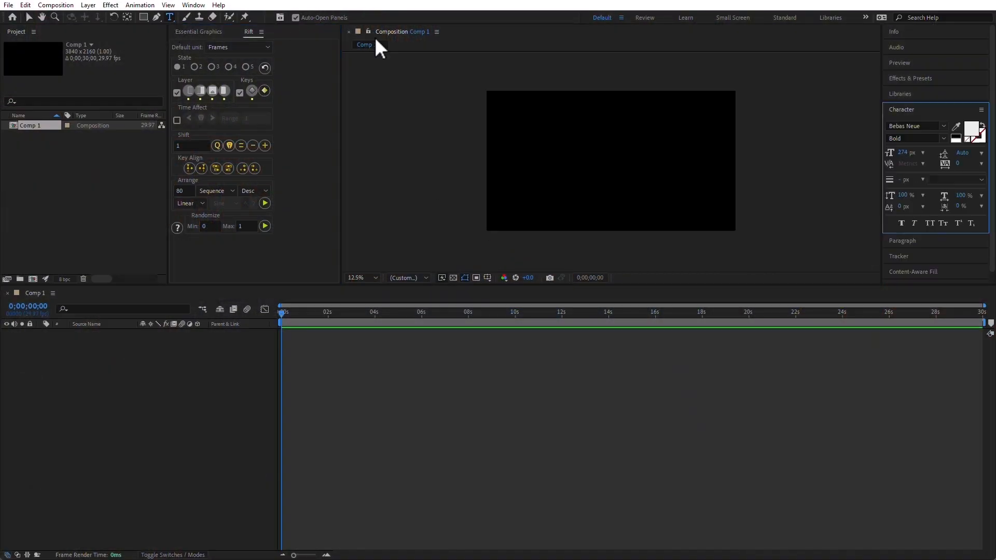
left_click(536, 155)
type("These are rolling")
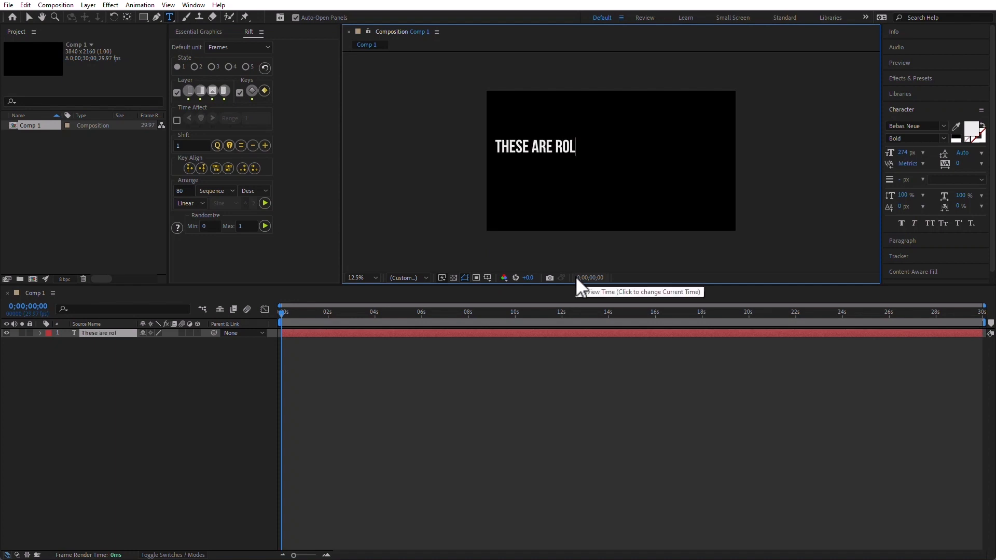
type(" characters")
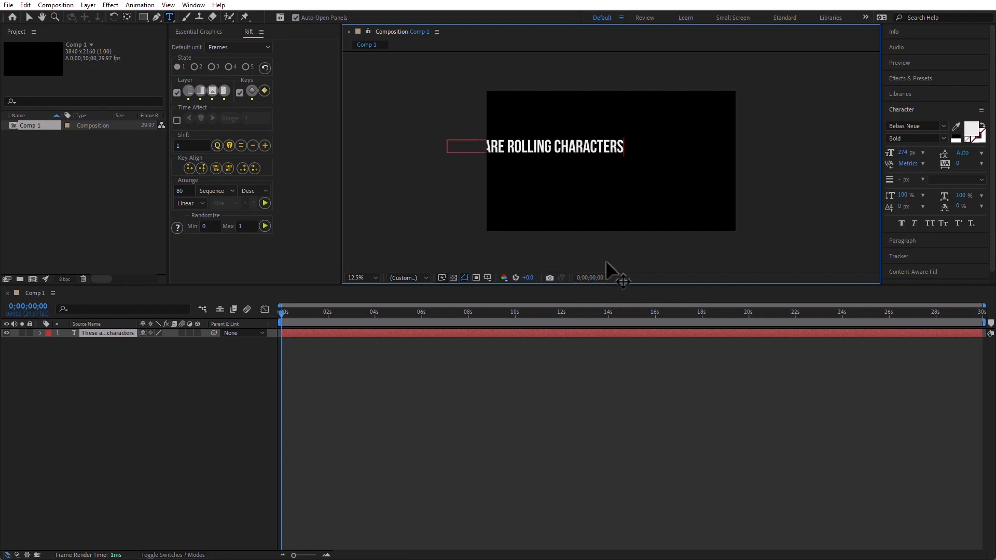
Step: Enlarge the composition viewer's height and centre the text layer horizontally and vertically in the composition
left_click_drag(871, 285, 871, 356)
left_click(913, 289)
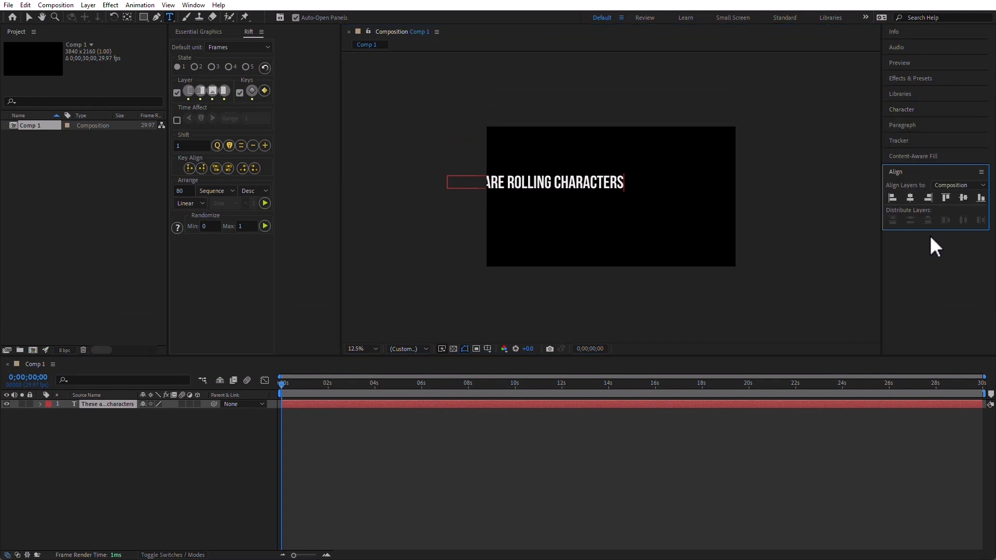
left_click(911, 198)
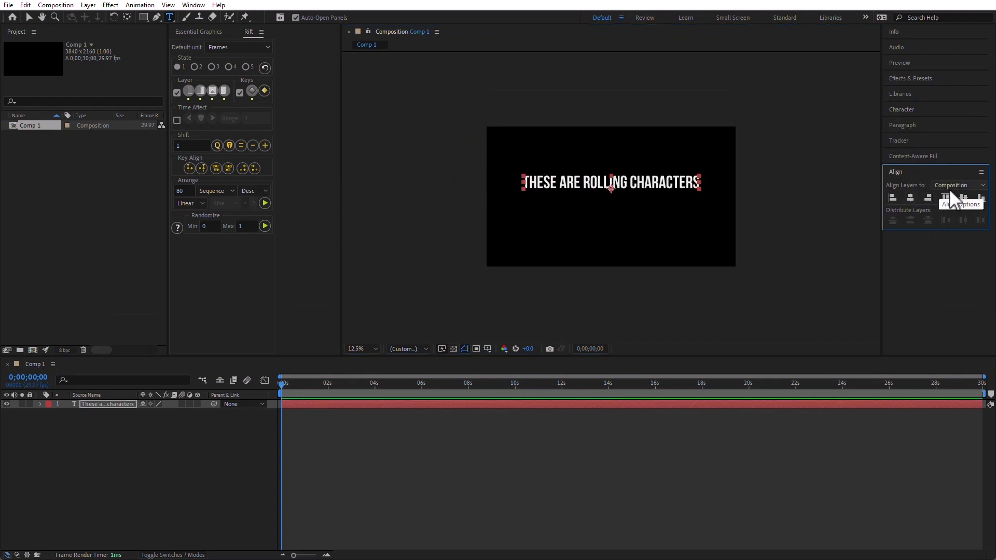
left_click(962, 197)
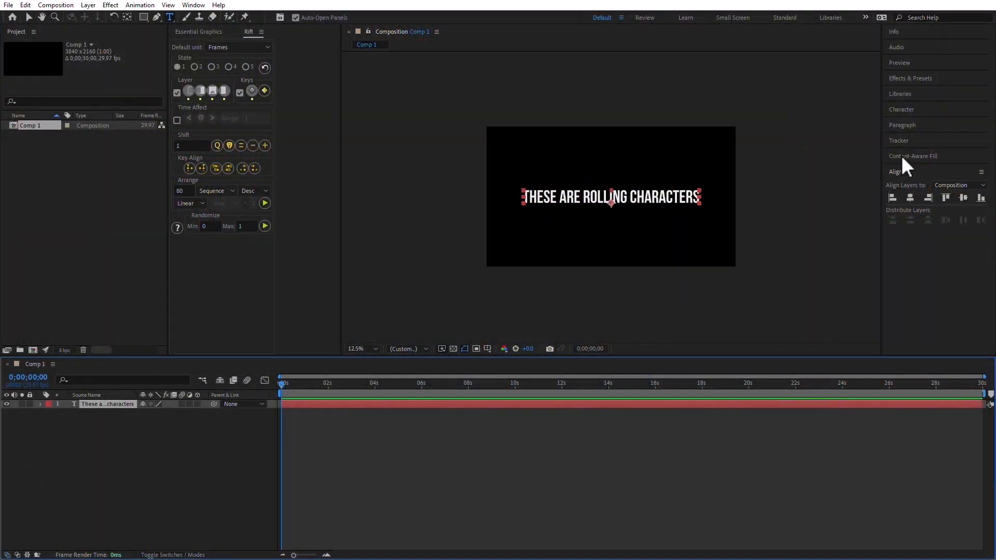
left_click(900, 110)
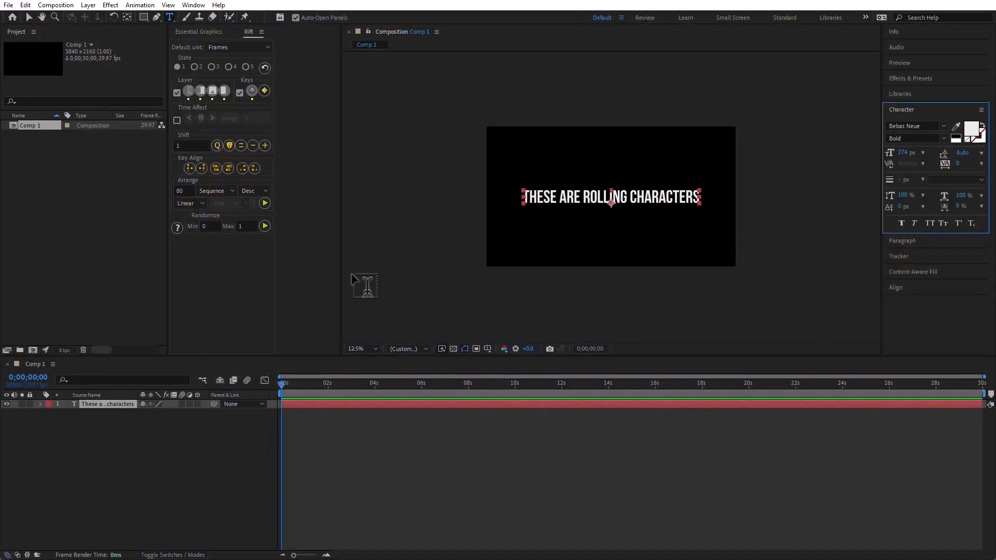
Step: Add a Position animator to the text, offset it vertically to about -2880 above the frame, and keyframe it at 0 seconds
left_click(40, 404)
left_click(203, 412)
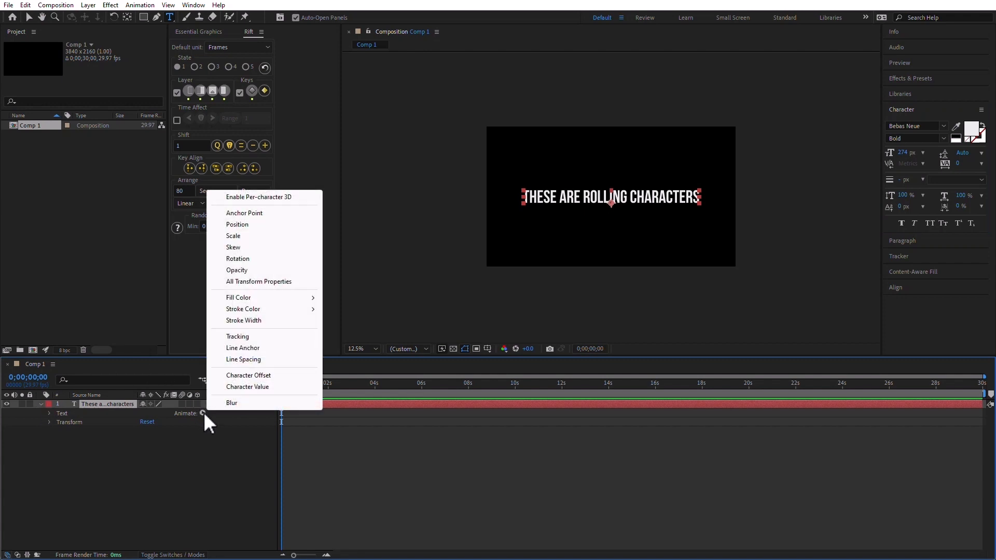
left_click(269, 224)
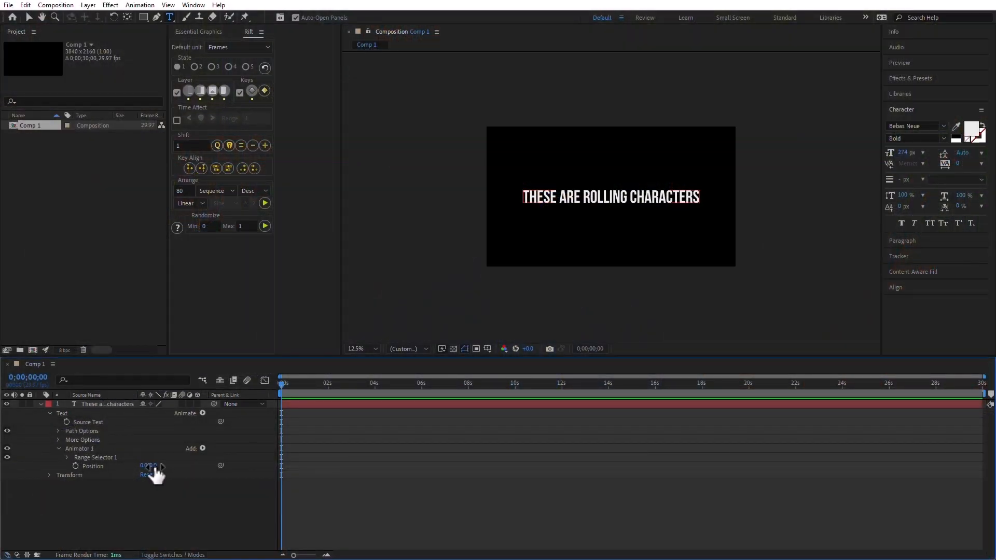
left_click_drag(155, 472, 26, 475)
scroll(455, 335, "down", 1)
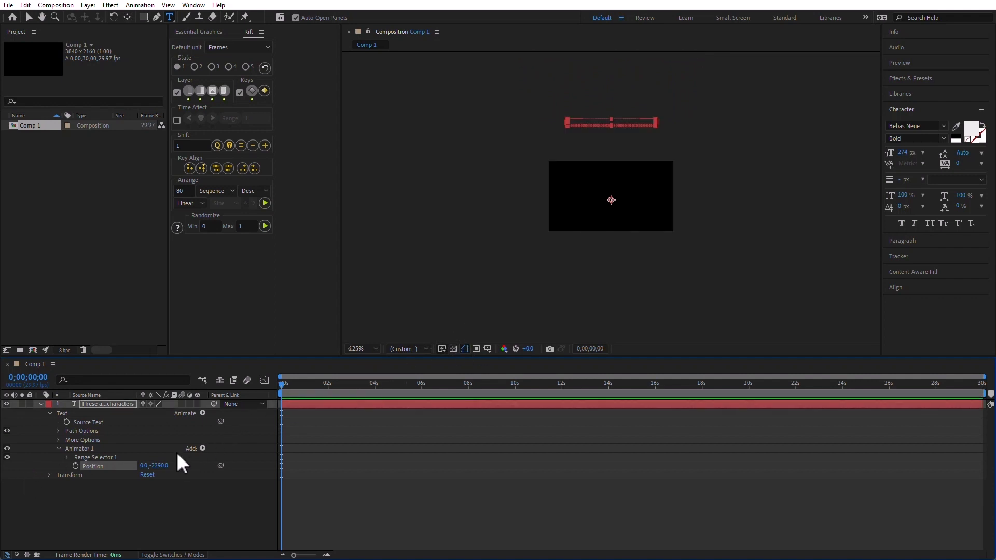
left_click_drag(163, 471, 76, 473)
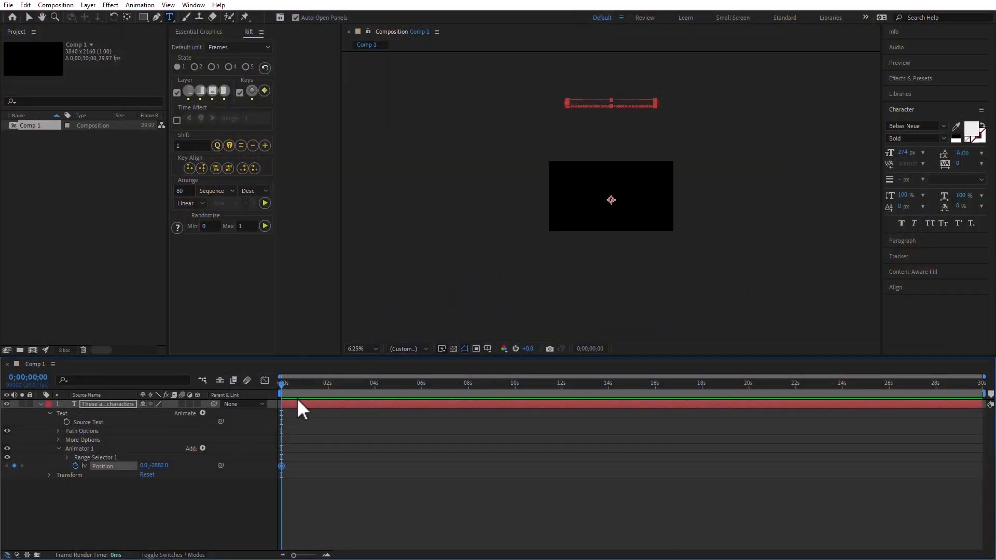
Step: Reset the animator's Position at 0;00;00;21 to create the second keyframe, and preview the drop from the start
left_click_drag(294, 384, 297, 384)
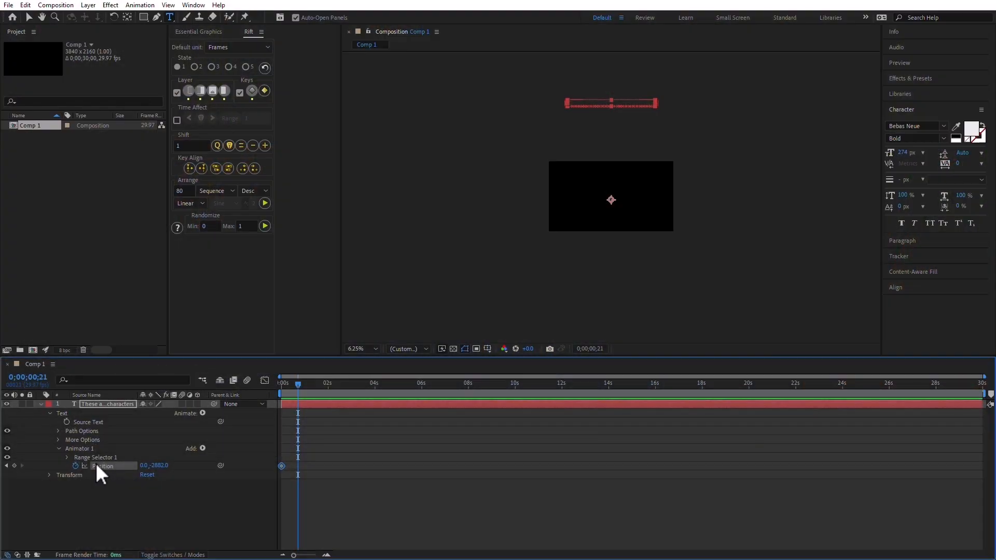
right_click(102, 465)
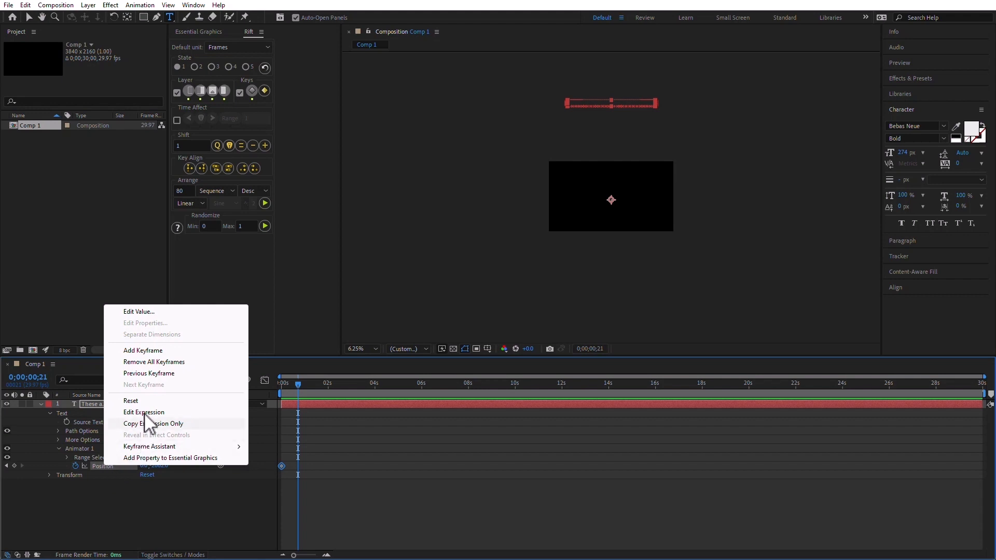
left_click(149, 400)
key("Home")
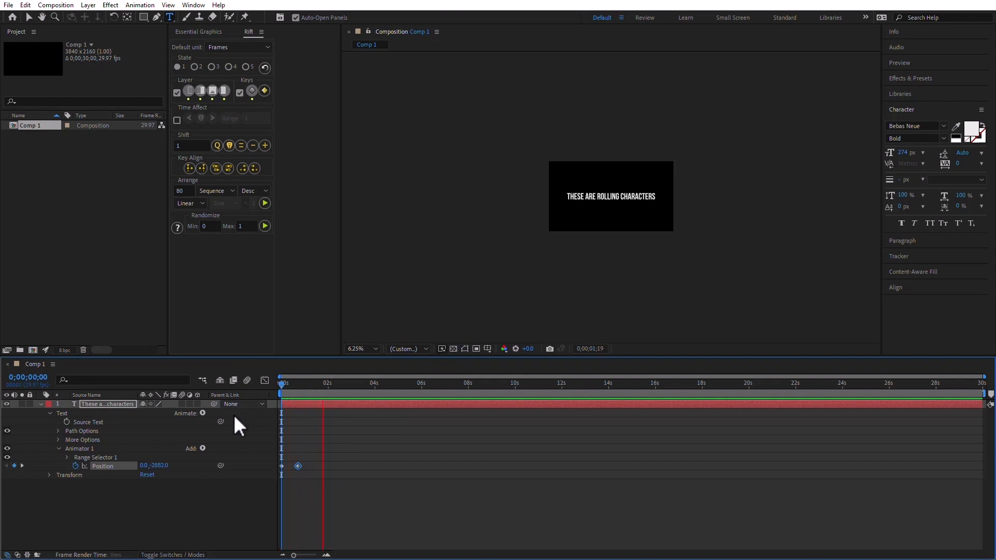
Step: Enable motion blur for the text layer and inspect the blur closely at frame 0;00;00;20
left_click(183, 403)
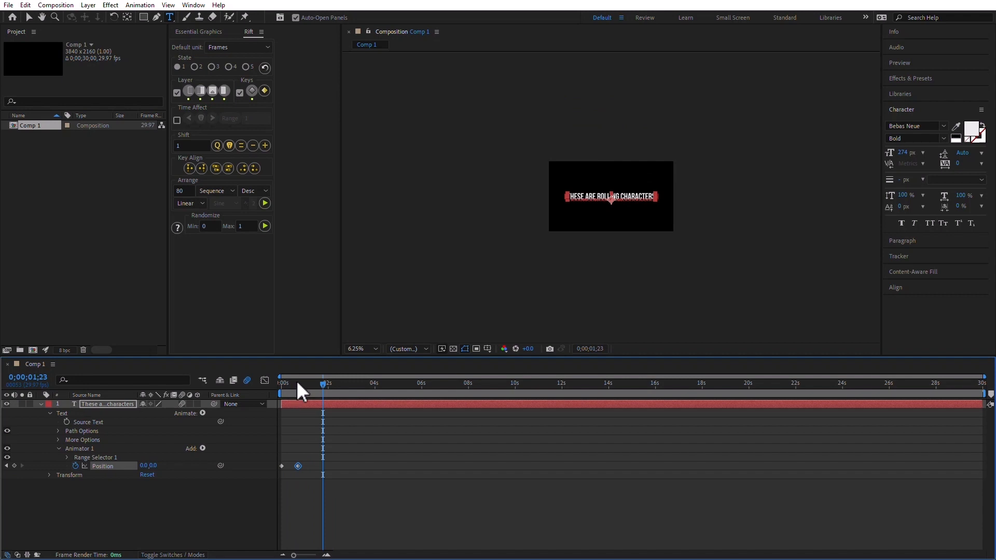
left_click_drag(297, 381, 296, 384)
scroll(643, 207, "up", 2)
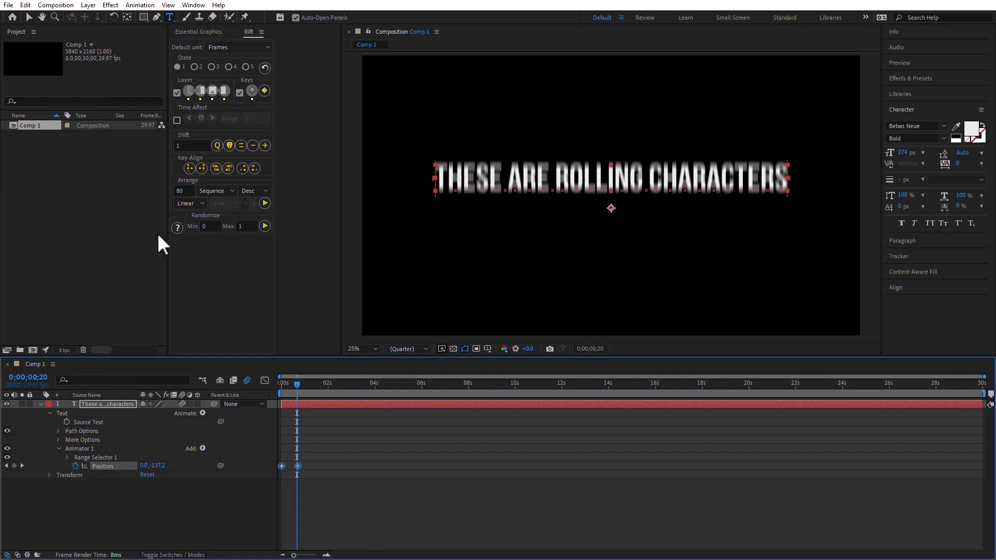
Step: Apply Easy Ease to both Position keyframes of the text animator
left_click(149, 5)
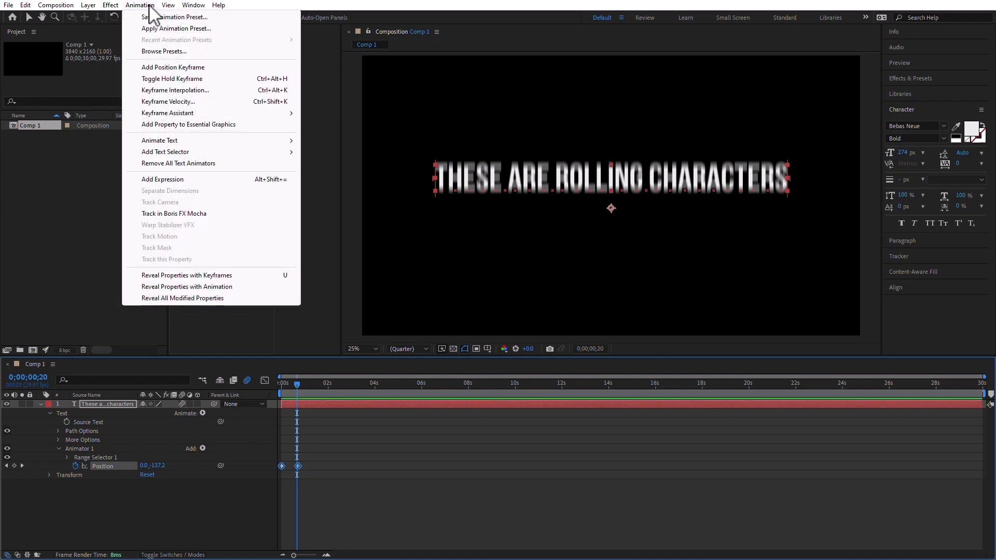
mouse_move(173, 113)
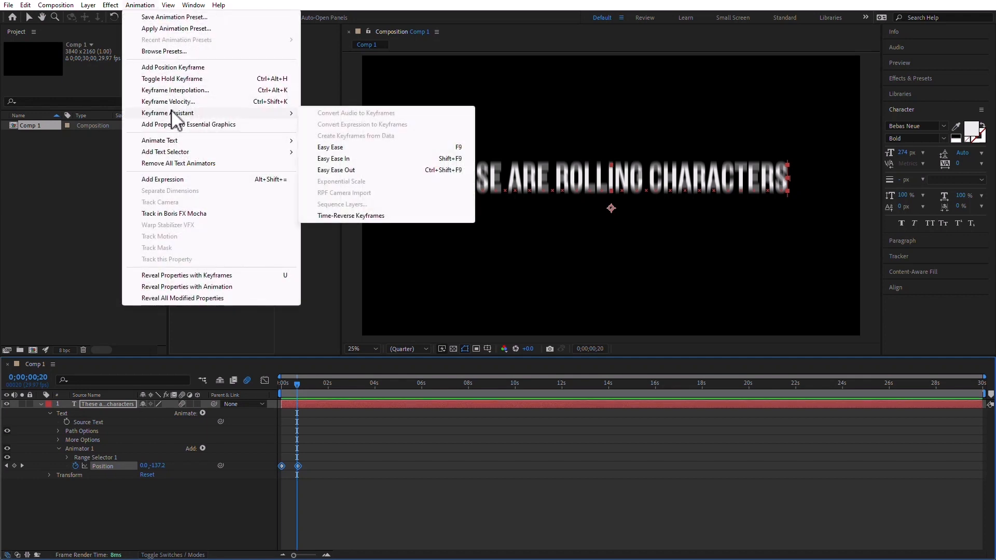
left_click(338, 147)
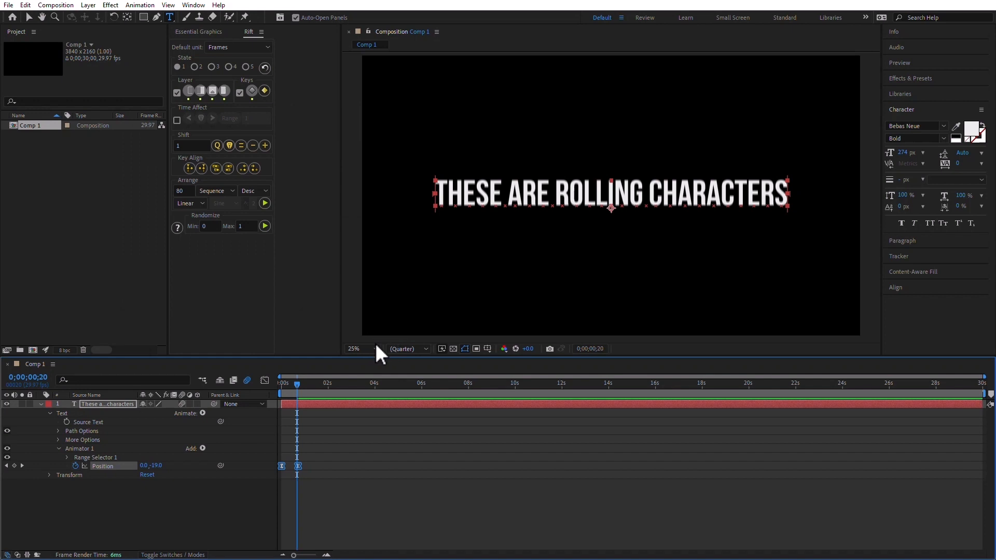
Step: In the Position speed graph, extend the last keyframe's incoming influence to 100% so the text slows gradually into place
left_click(264, 382)
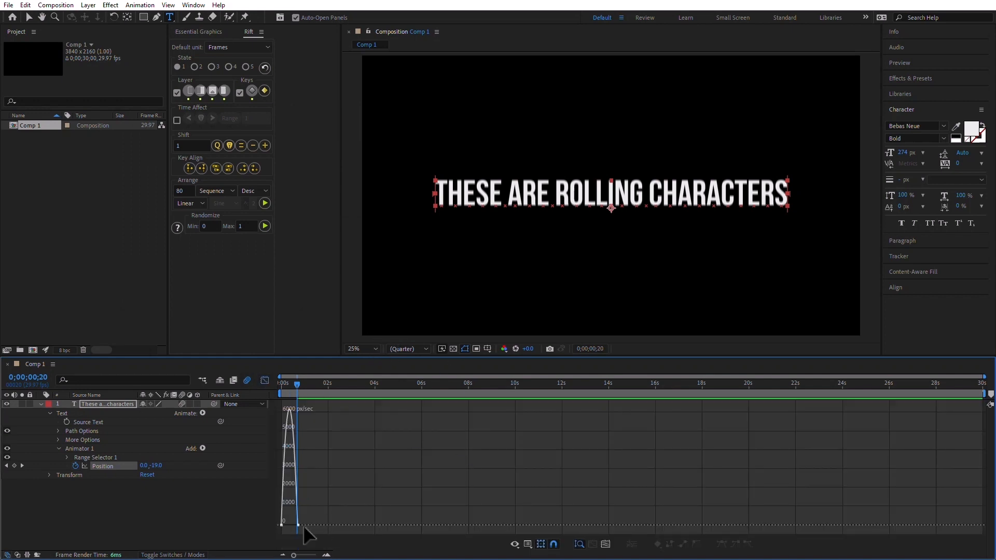
left_click(528, 544)
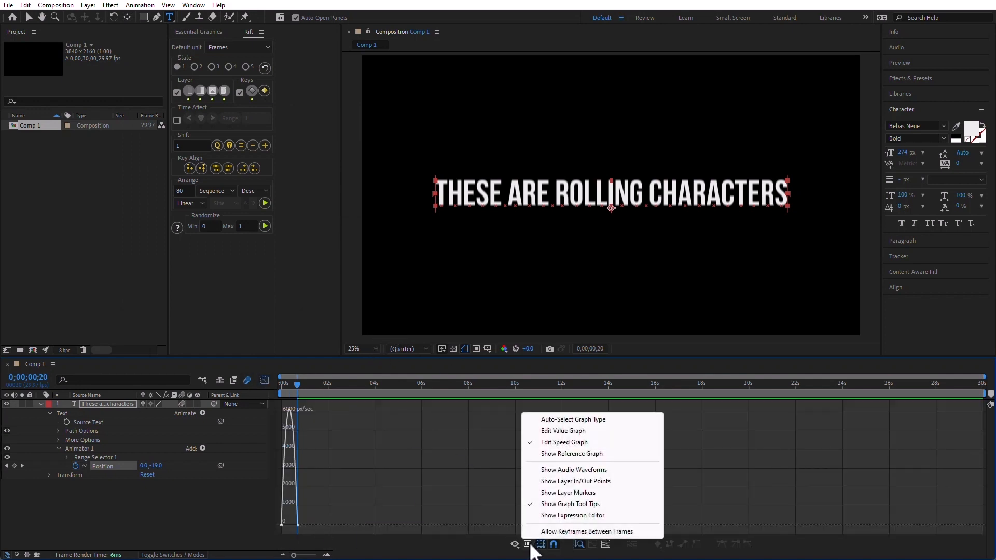
left_click(242, 509)
left_click(102, 466)
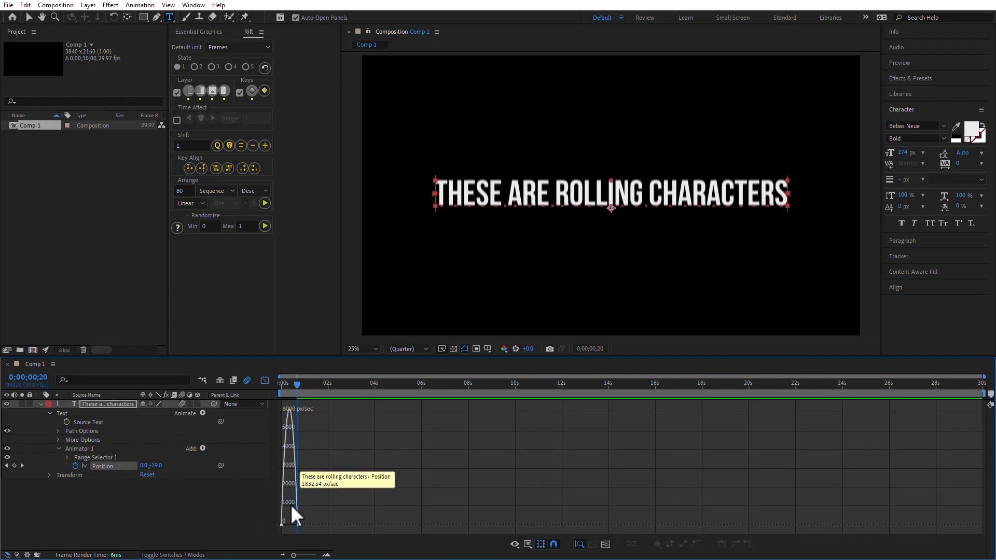
left_click(298, 525)
left_click_drag(294, 526, 246, 527)
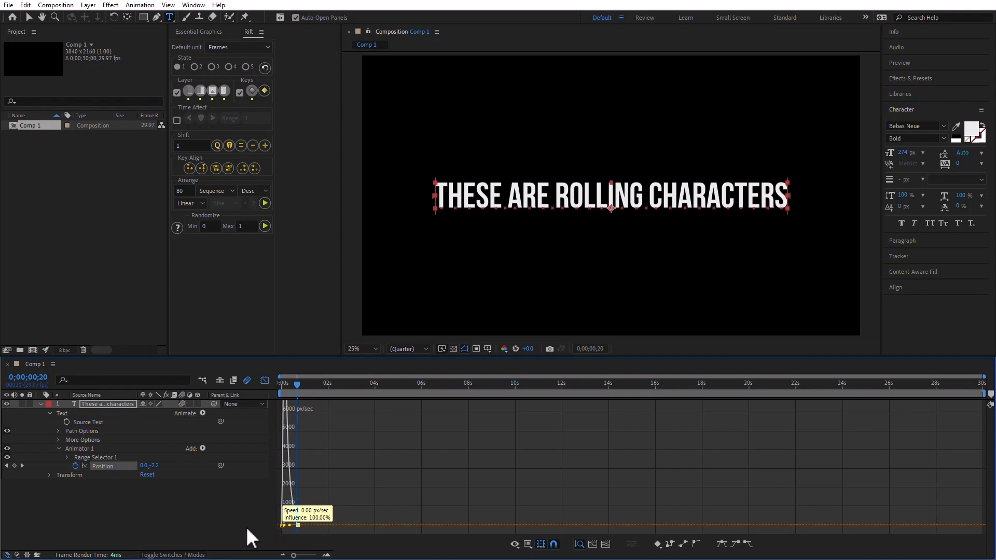
Step: Preview the eased text animation from the beginning of the composition
key("Home")
key("comma")
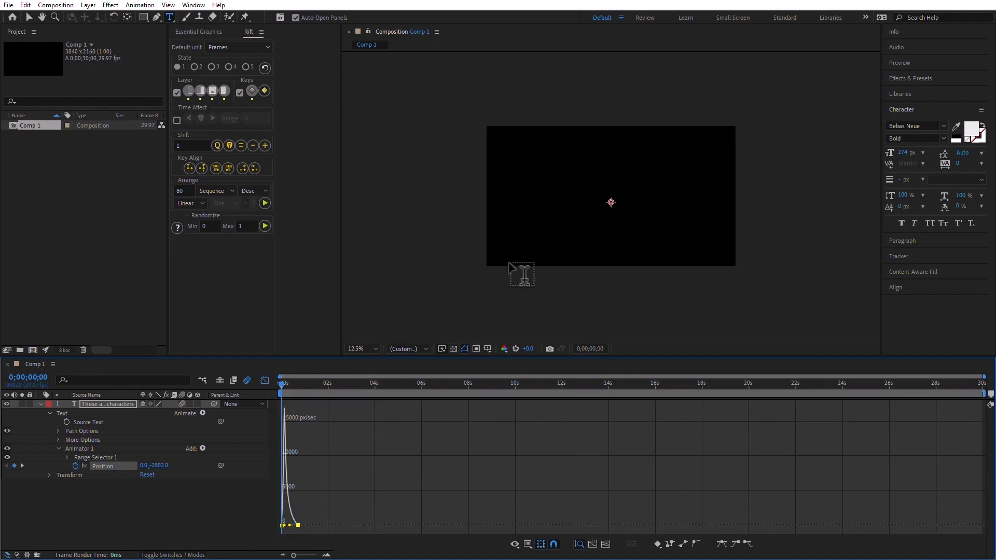
key("space")
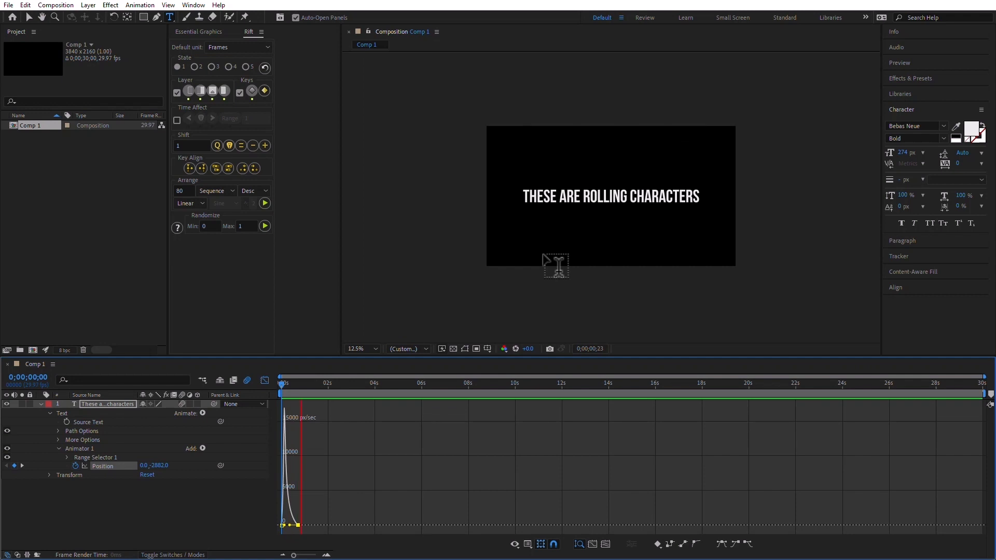
key("space")
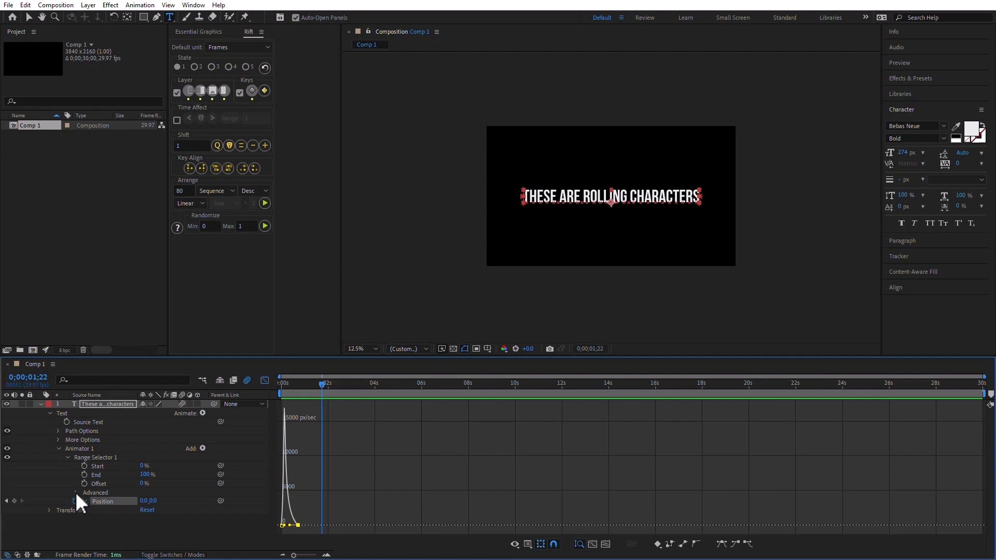
Step: Set the Units of Range Selector 1 to Index in its advanced options
left_click(76, 492)
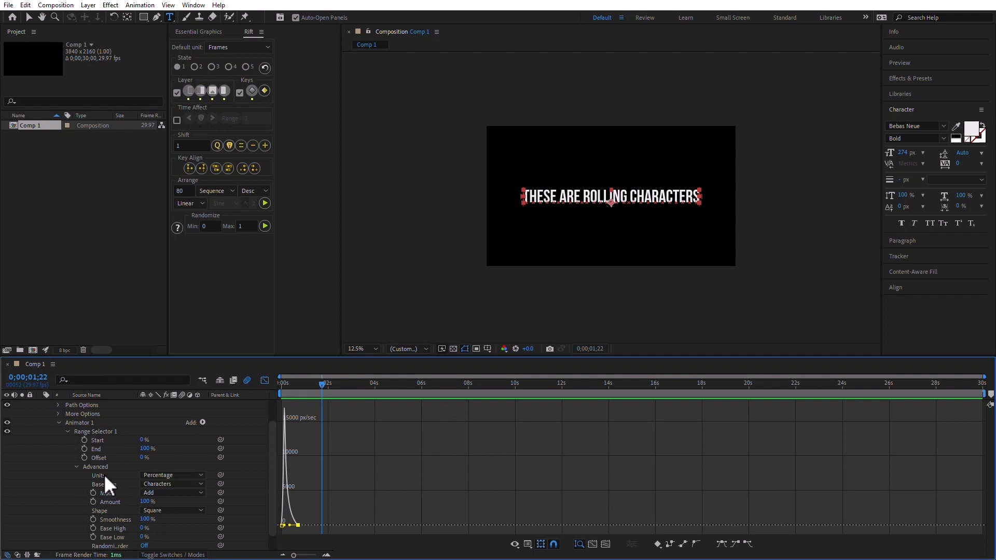
left_click(159, 476)
left_click(189, 495)
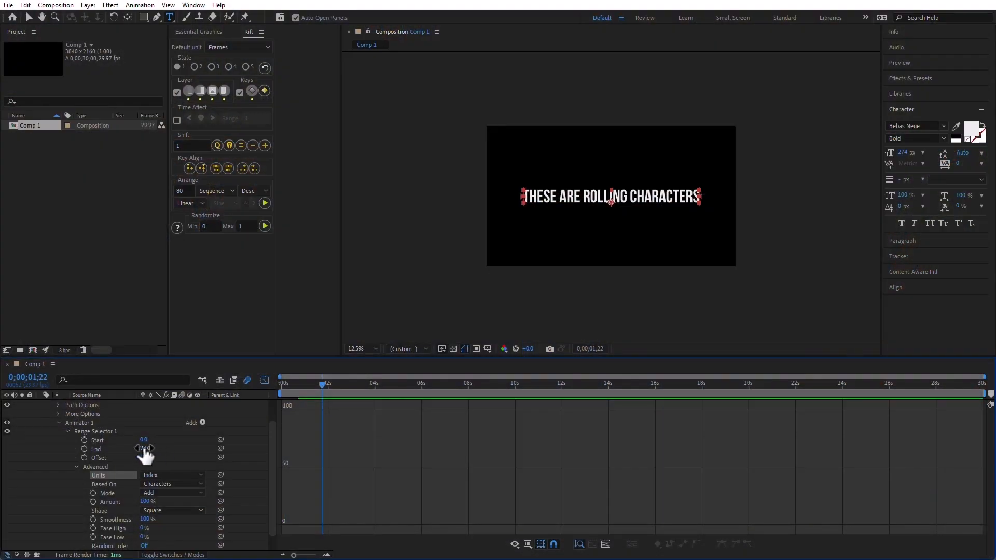
Step: Set the End of Range Selector 1 to 1 and scrub the animation's opening in the layer view
type("1")
key("Return")
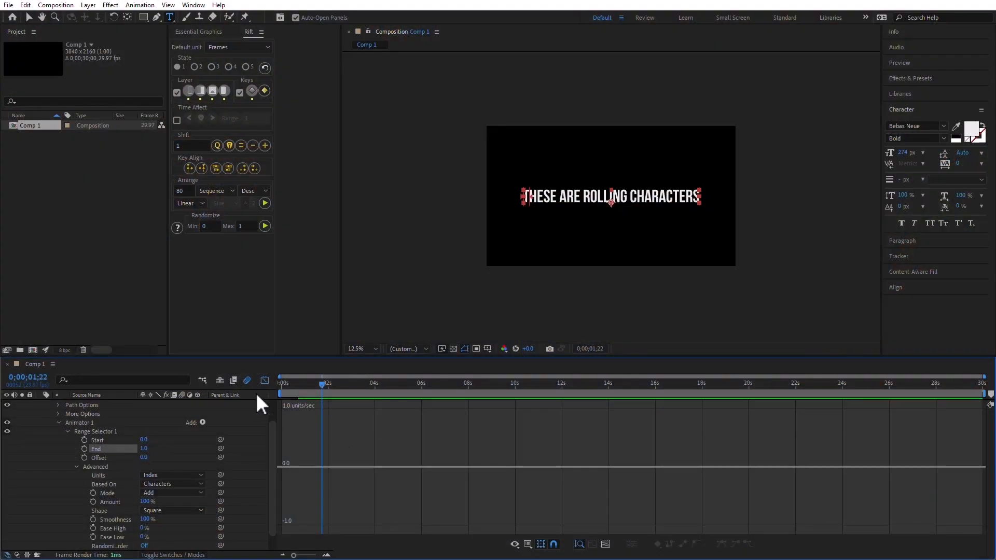
left_click(264, 380)
mouse_move(306, 383)
left_mouse_down()
mouse_move(270, 385)
mouse_move(295, 390)
mouse_move(270, 398)
mouse_move(299, 399)
left_mouse_up()
left_click_drag(299, 400, 303, 399)
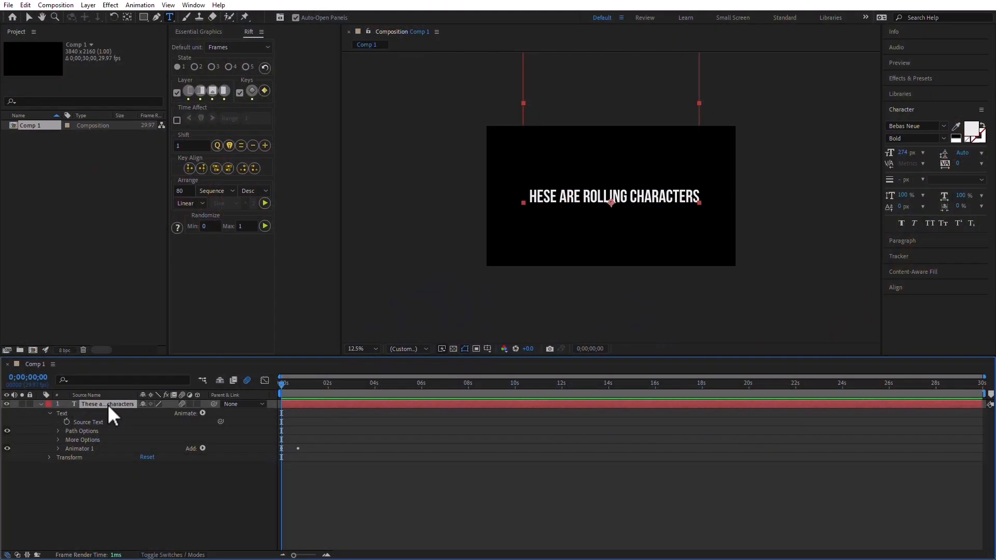
Step: Duplicate Animator 1 with its index-based range selector and expand the copy to show its properties
left_click(58, 448)
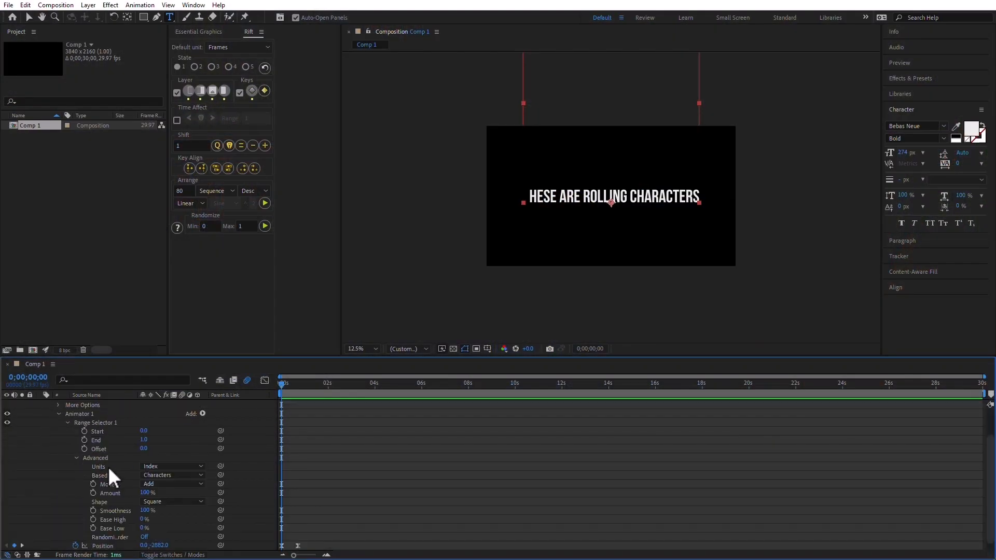
left_click(77, 457)
left_click(104, 467)
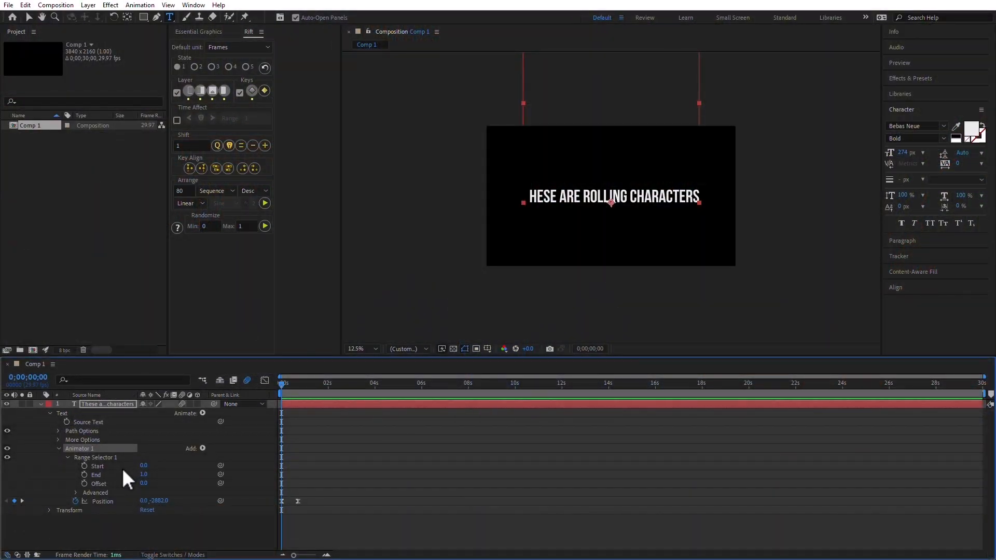
key("ctrl+d")
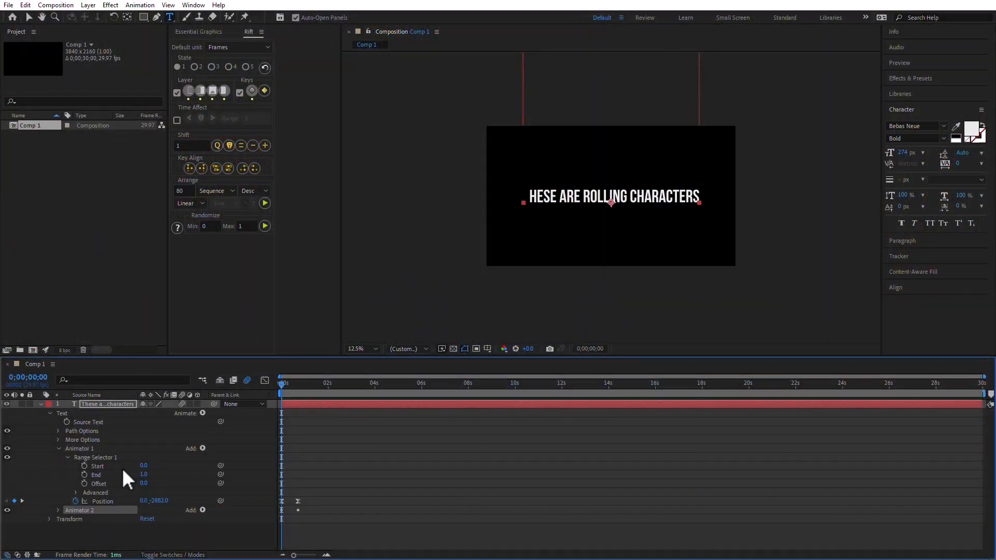
left_click(58, 510)
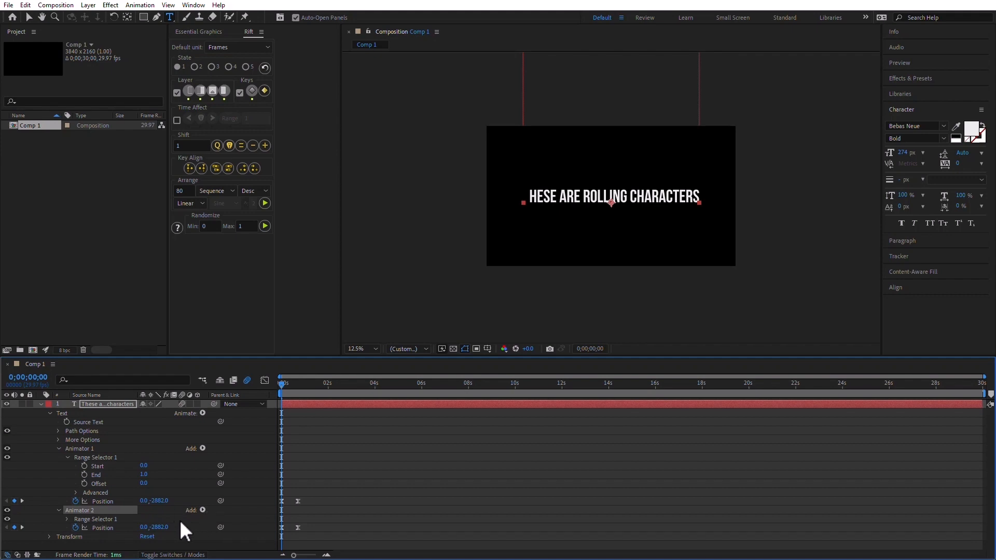
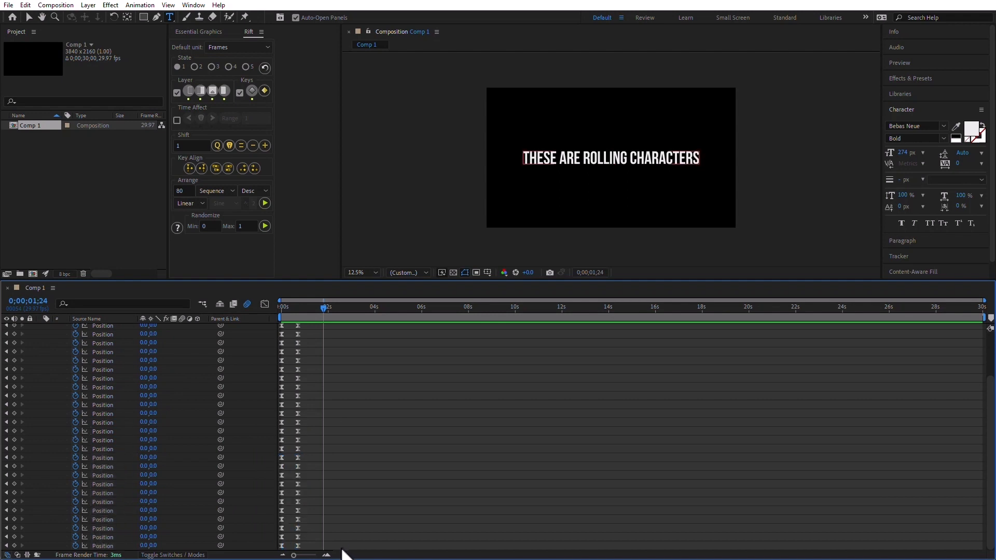
Step: Select the Position keyframes of all animators and stagger them with Rift using 80, Sequence, Desc and Linear
left_click_drag(344, 552, 317, 312)
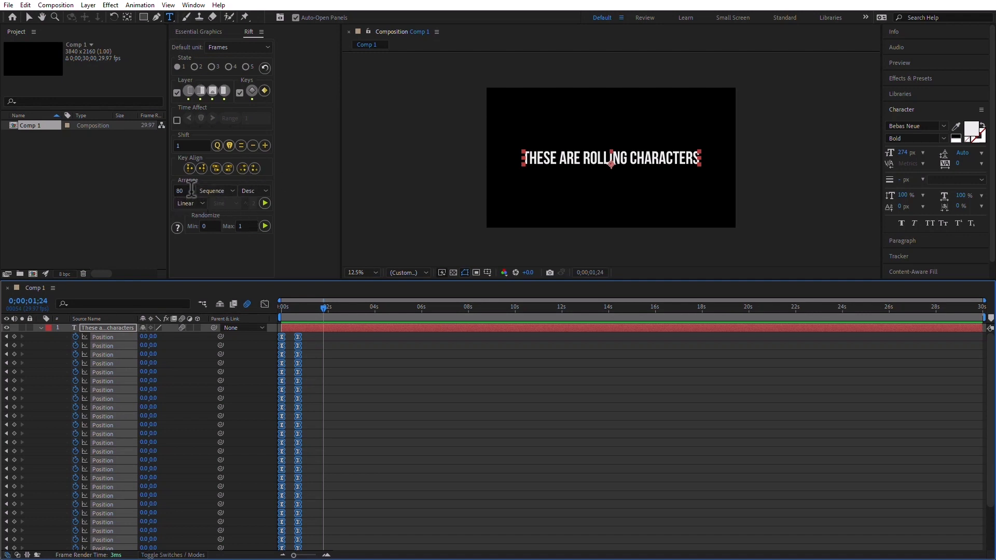
left_click(264, 203)
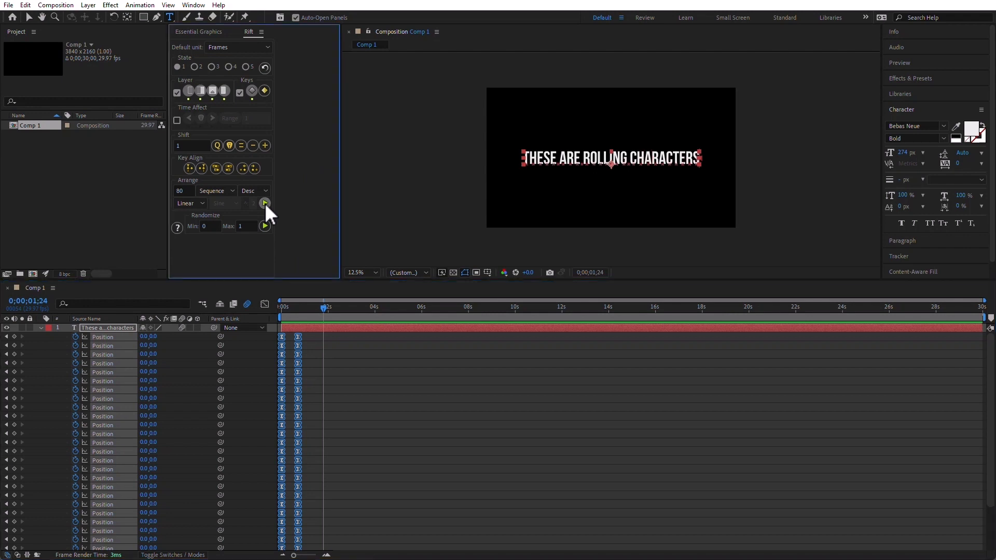
left_click(265, 203)
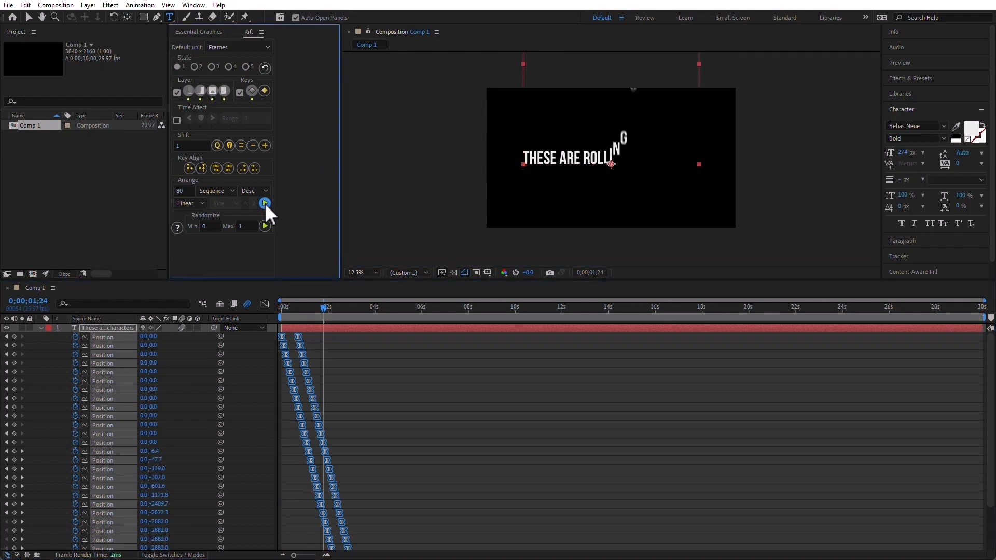
Step: Preview the staggered characters from the beginning of the composition
left_click_drag(300, 307, 247, 315)
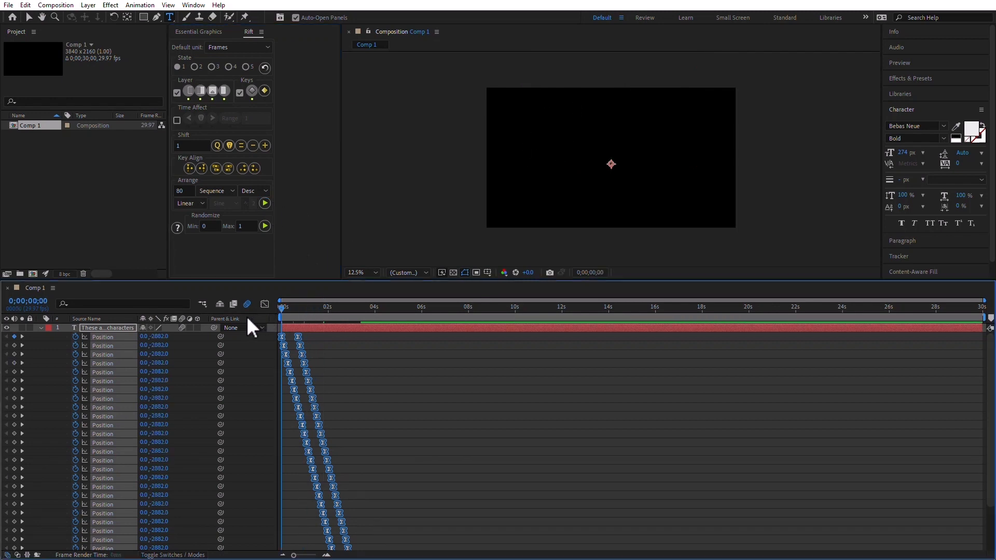
left_click(261, 192)
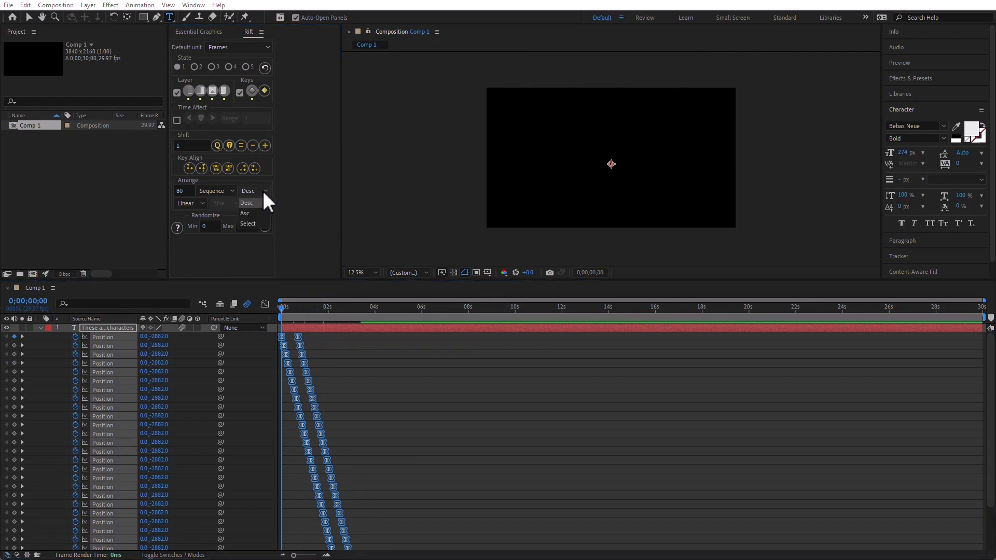
left_click(315, 180)
key("space")
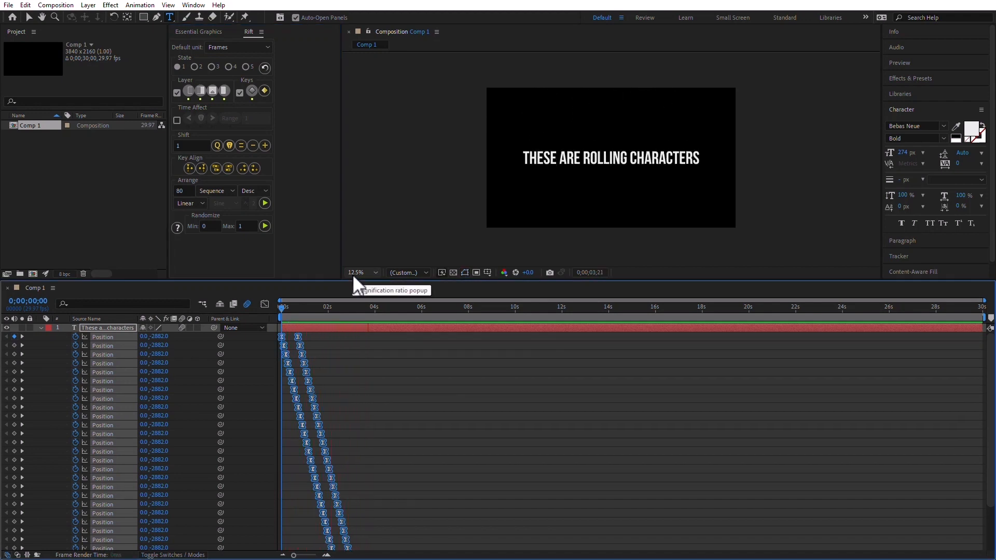
key("space")
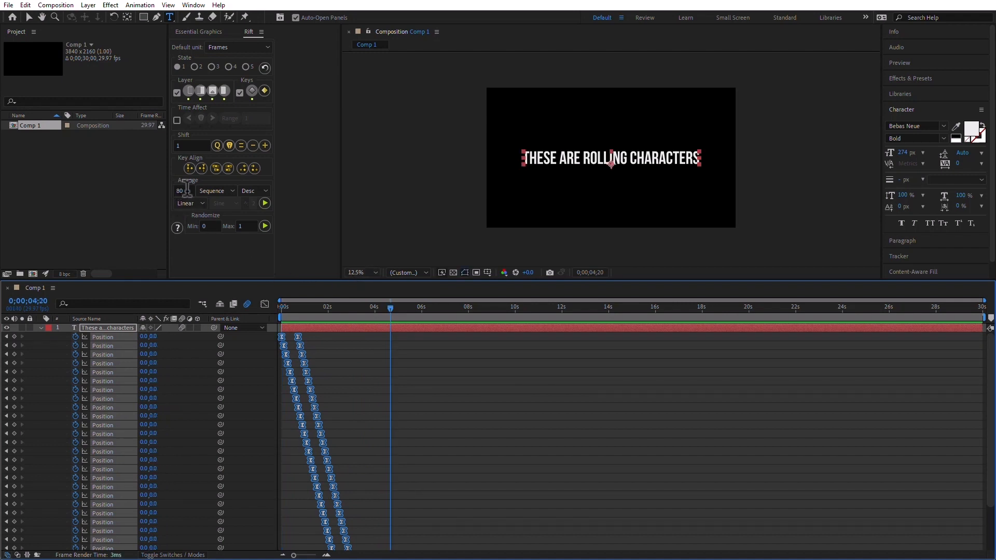
Step: Apply the linear Rift sequence a second time to spread the selected Position keyframes further apart
left_click(200, 202)
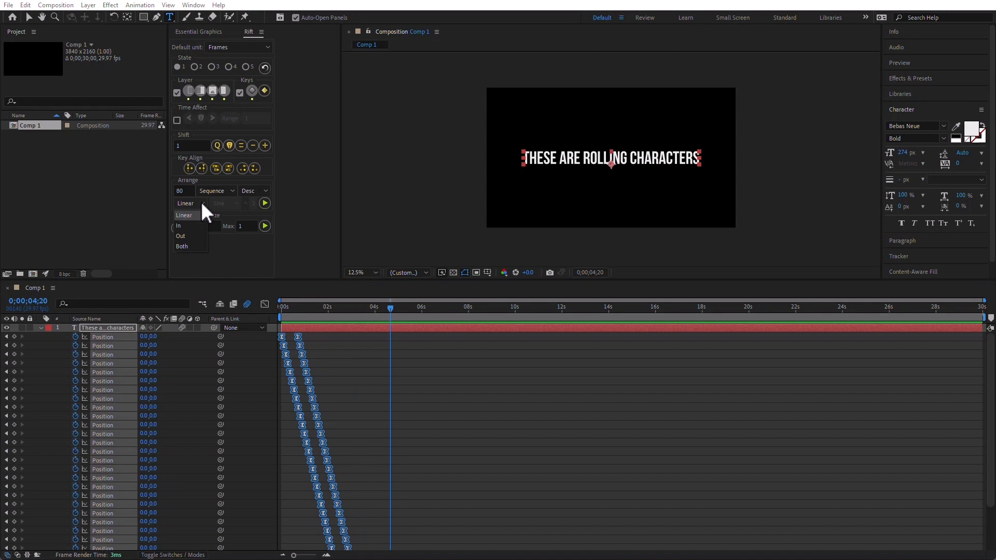
left_click(296, 170)
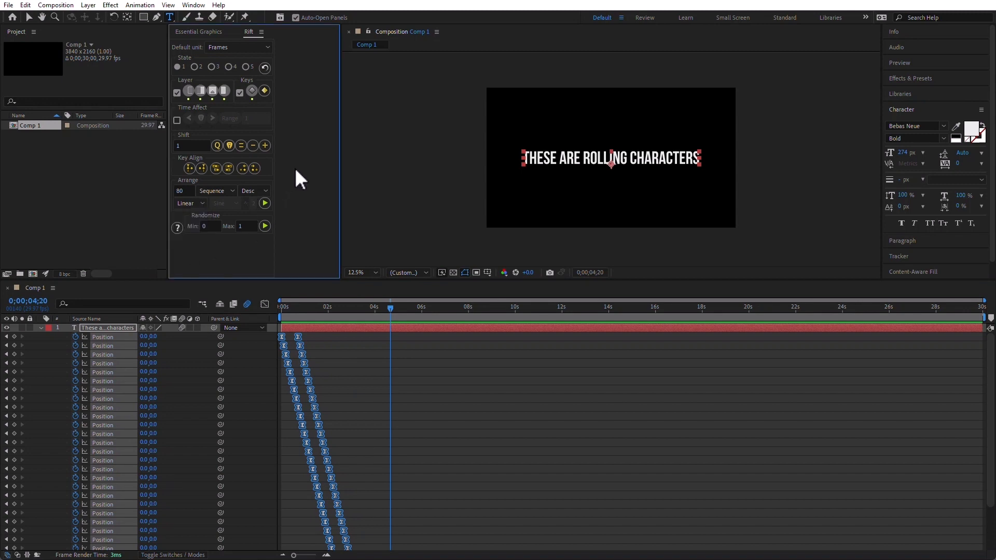
left_click(264, 203)
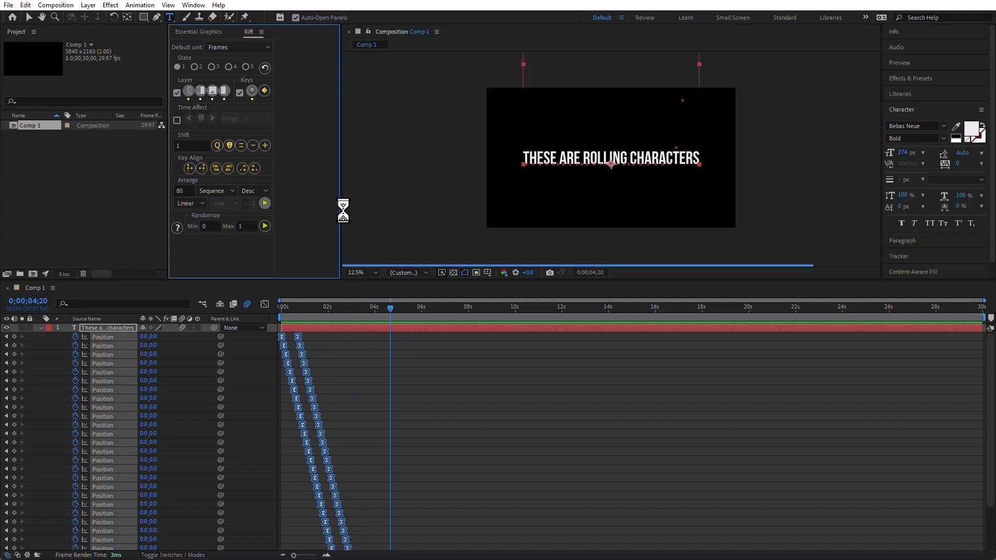
Step: Preview the more widely staggered animation from the beginning
left_click_drag(313, 309, 204, 310)
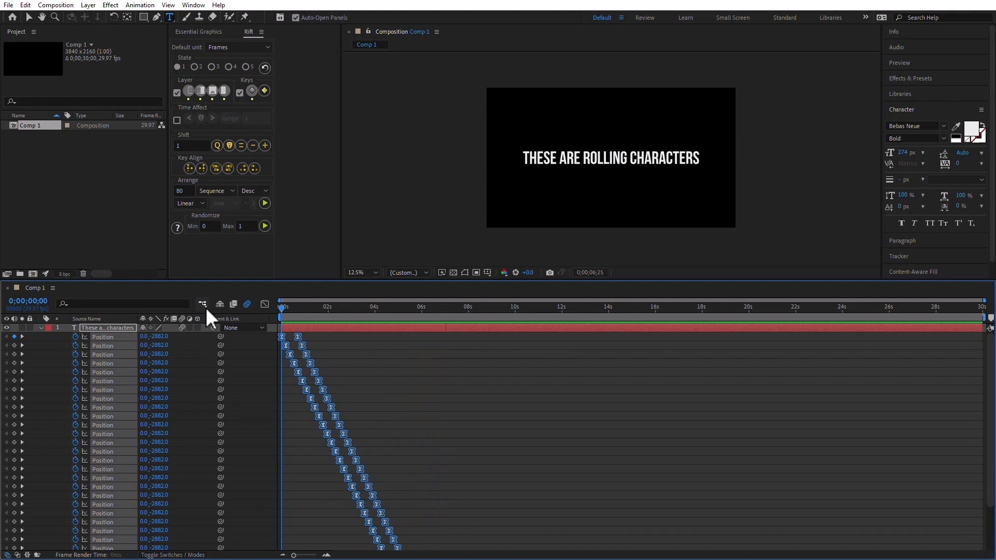
key("space")
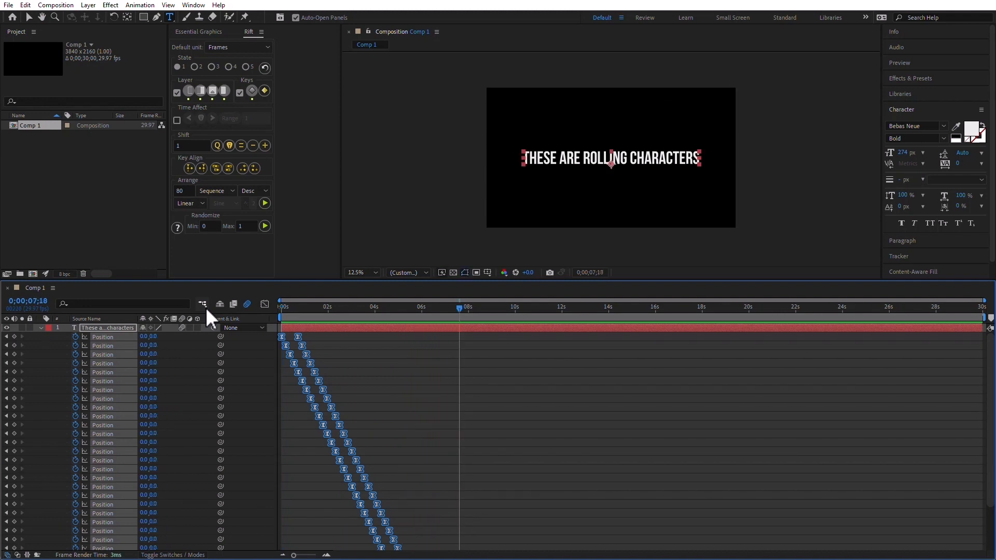
key("Home")
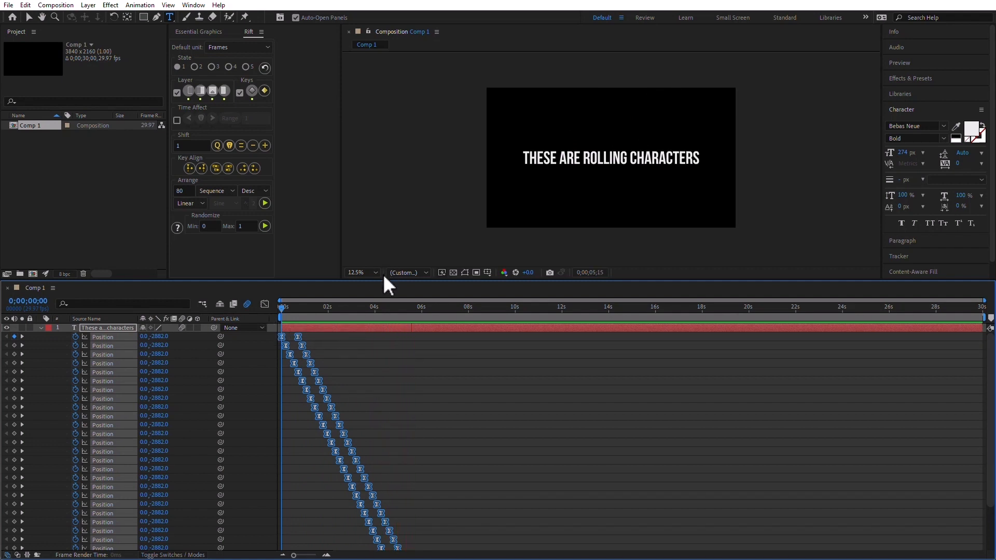
key("space")
Step: Compress all selected keyframes proportionally so the last one falls at about 4.5 seconds, and preview the faster animation
left_click_drag(381, 282, 380, 164)
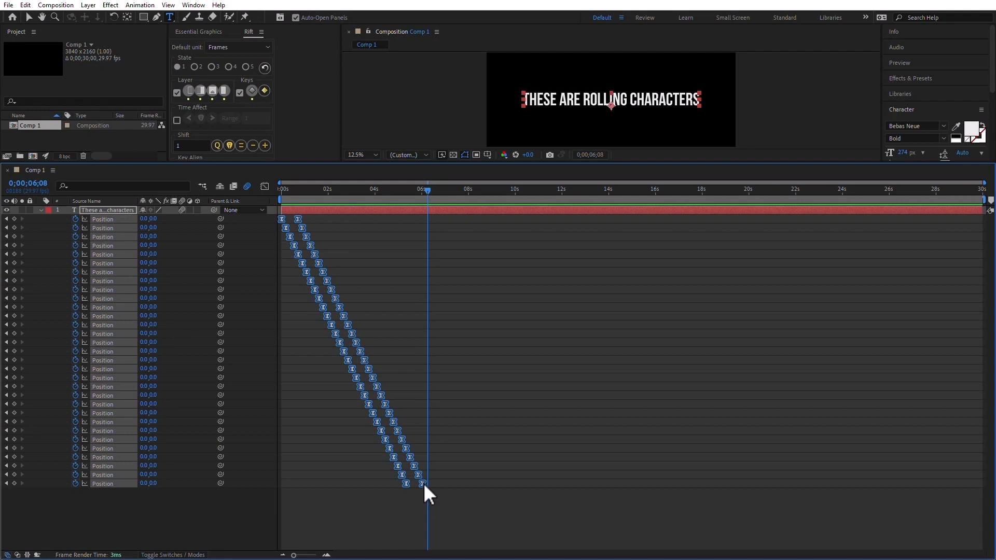
left_click_drag(422, 483, 387, 483)
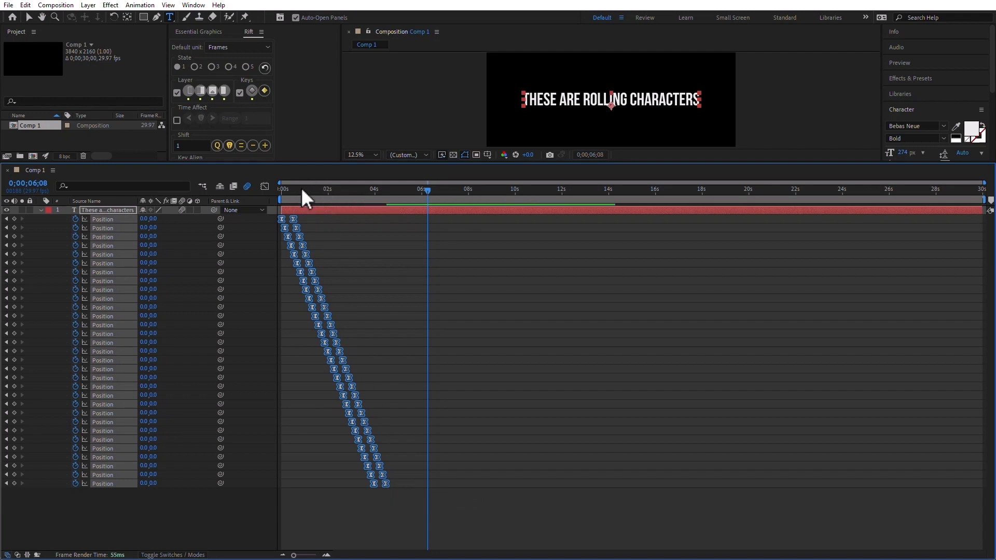
key("Home")
left_click_drag(300, 163, 300, 252)
key("space")
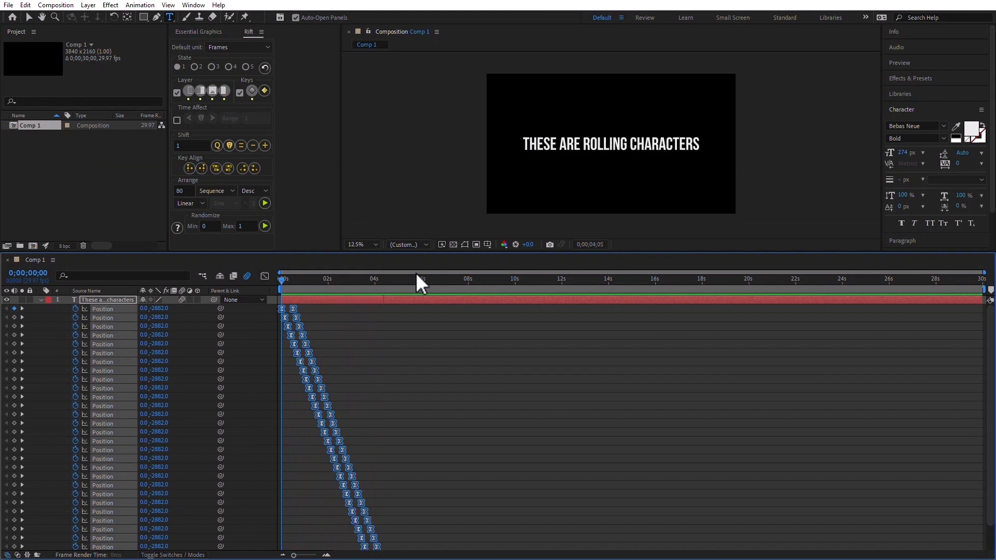
key("space")
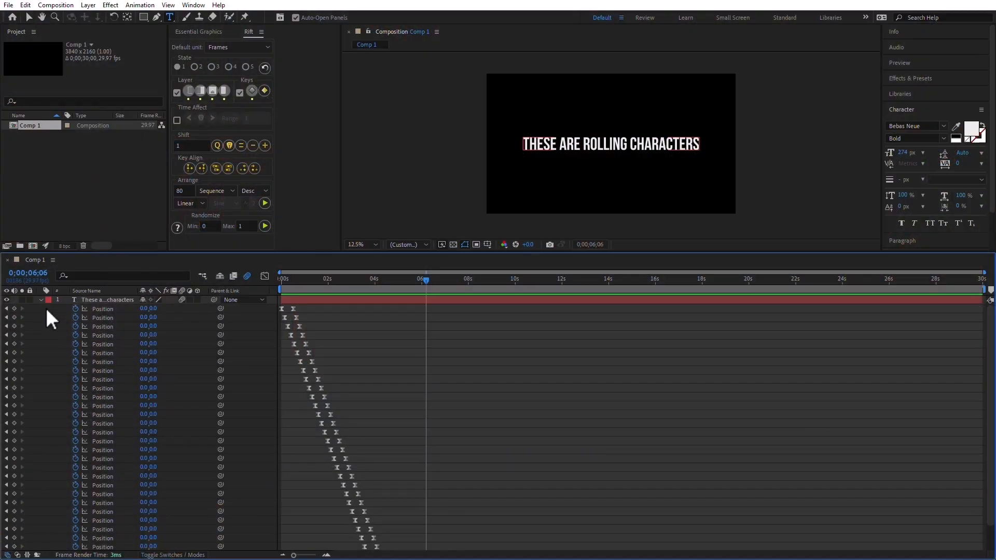
Step: Add an RGB Fill Color animator to the text layer
left_click(41, 299)
left_click(41, 300)
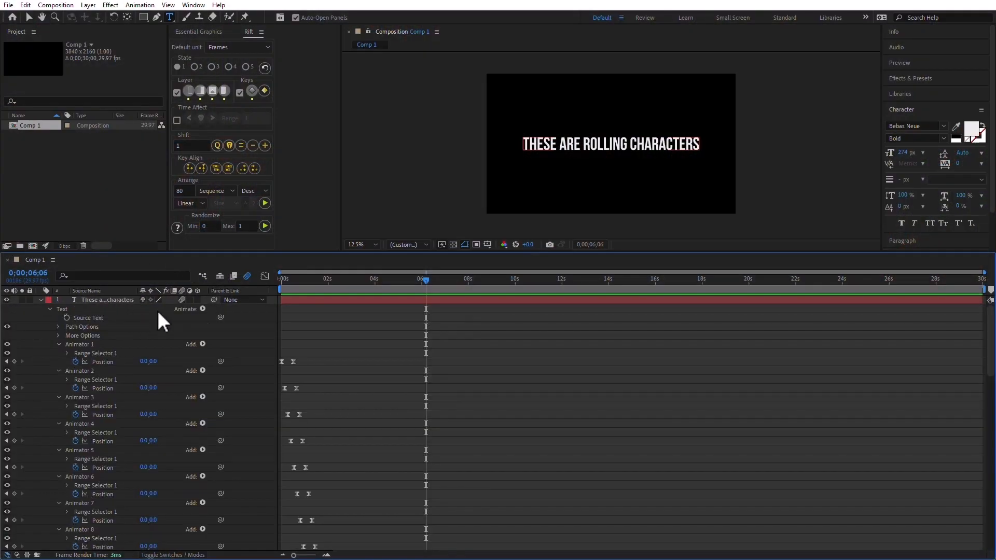
left_click(203, 309)
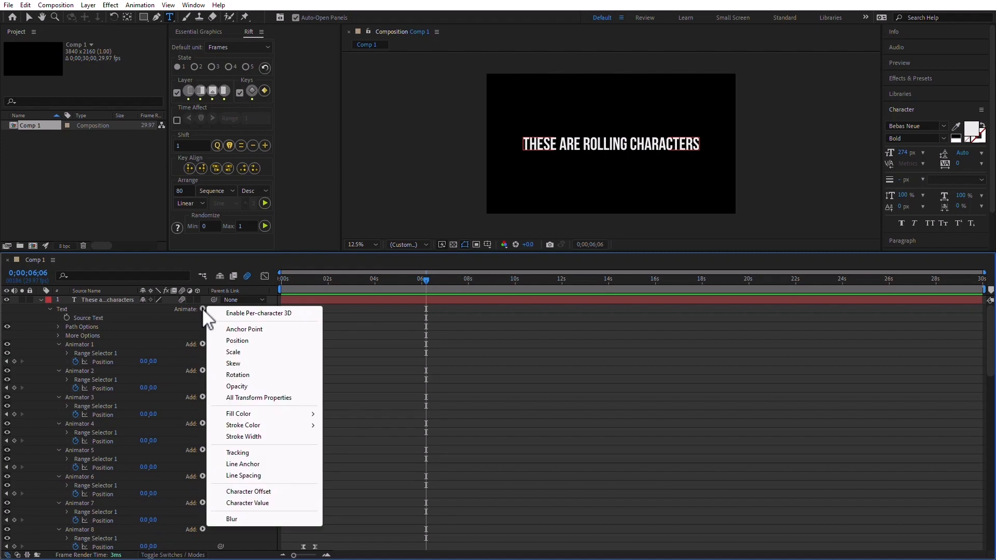
mouse_move(296, 415)
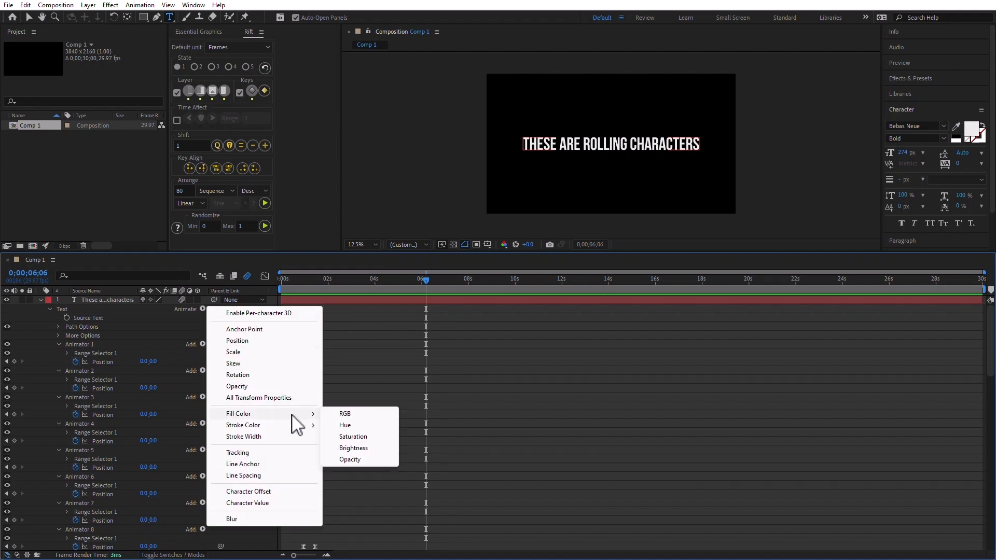
left_click(348, 414)
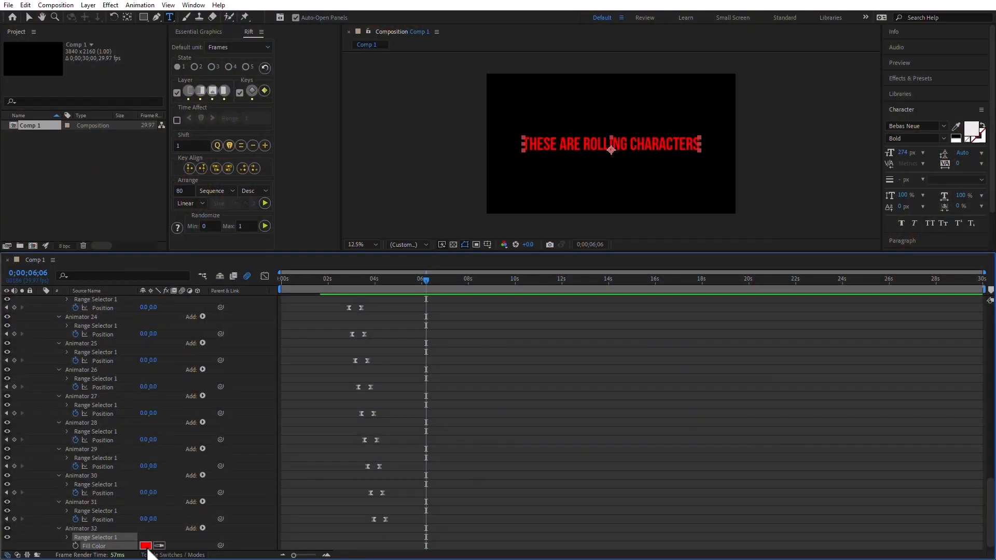
Step: Set the animator's fill color to a pale cream, DBDDC6
left_click(145, 546)
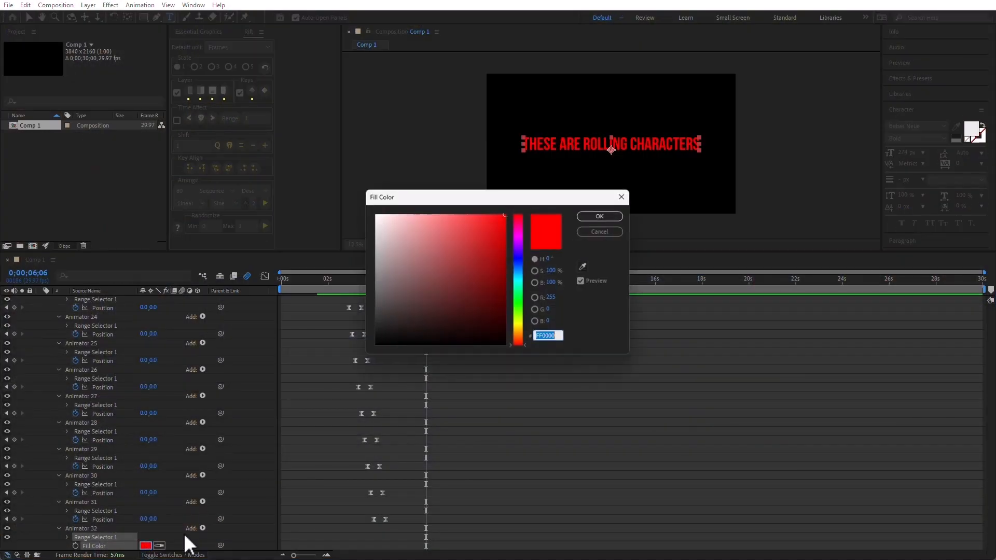
left_click_drag(520, 332, 519, 322)
mouse_move(418, 263)
left_mouse_down()
mouse_move(379, 232)
mouse_move(404, 220)
mouse_move(380, 233)
mouse_move(391, 238)
left_mouse_up()
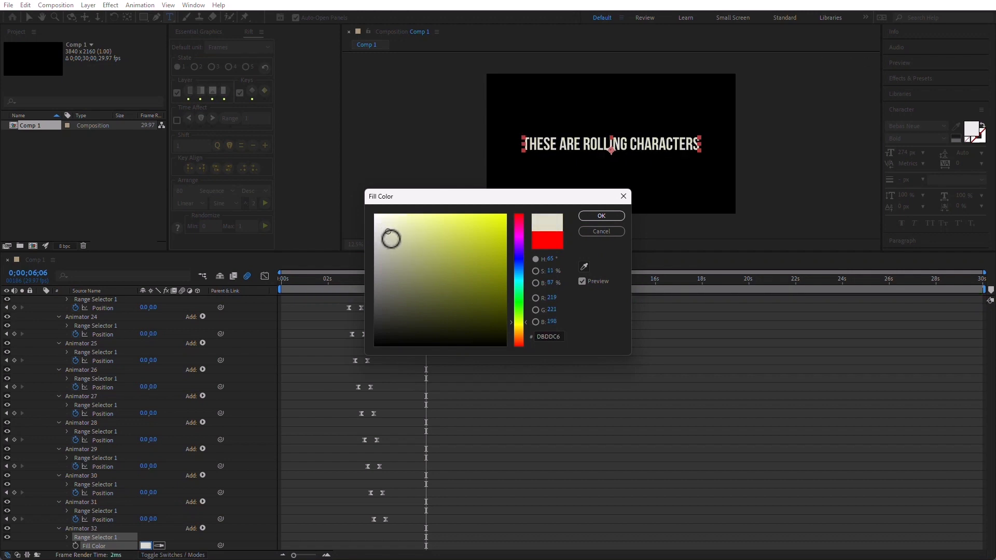
left_click(597, 215)
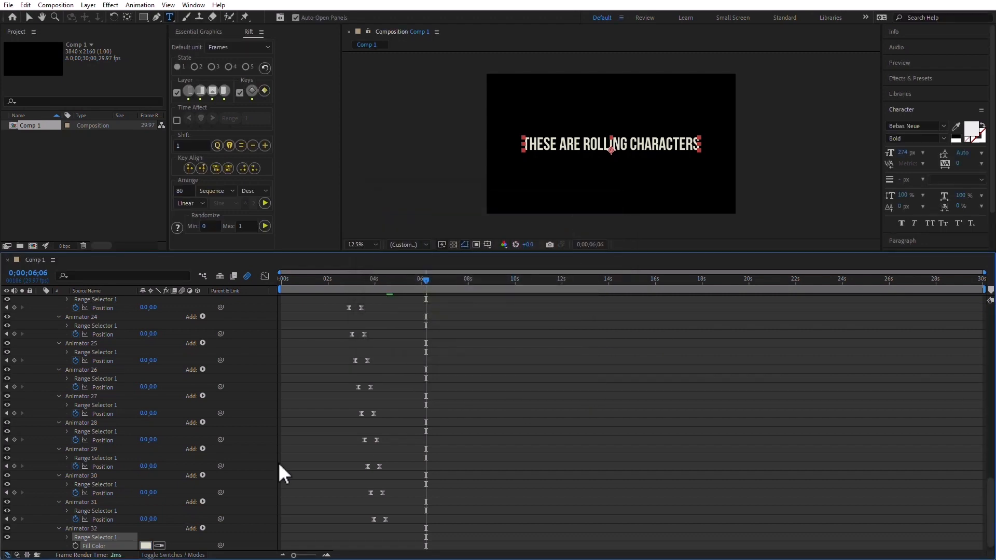
Step: Duplicate the text layer together with all its animators
scroll(355, 384, "up", 6)
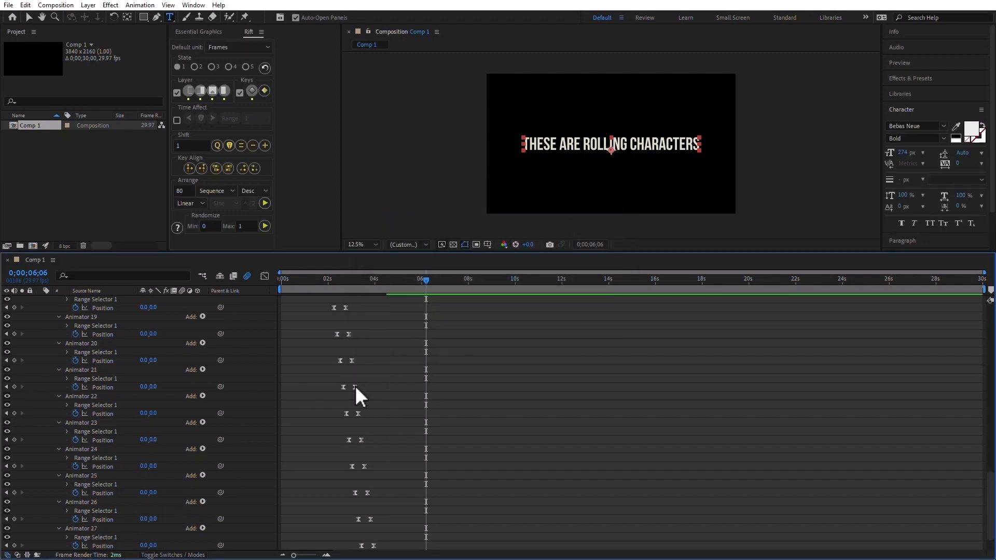
scroll(348, 375, "up", 8)
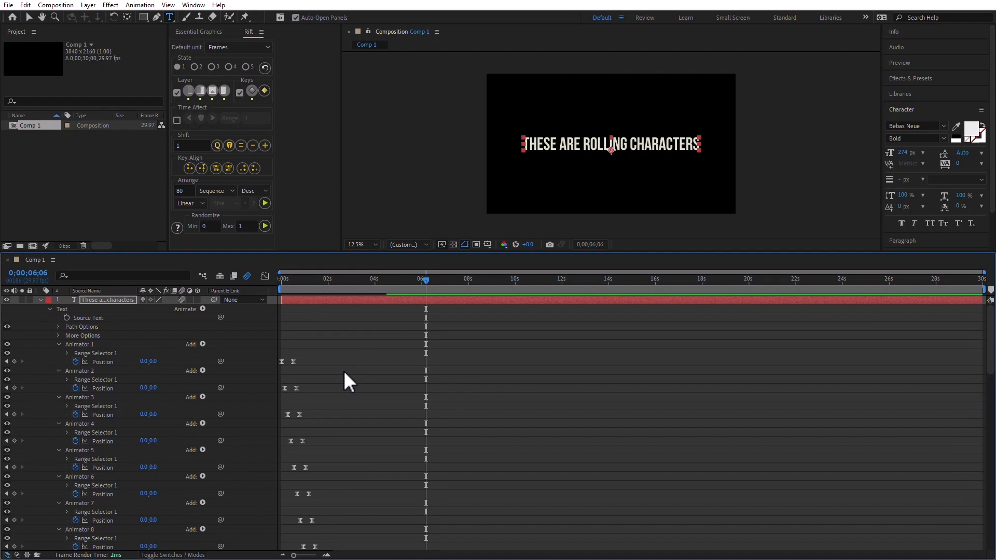
left_click(117, 301)
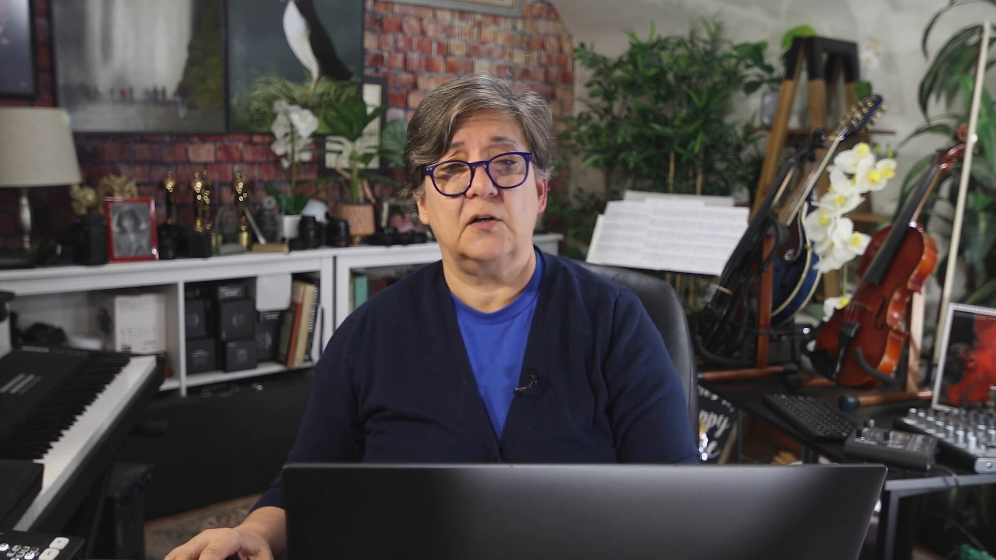
key("ctrl+d")
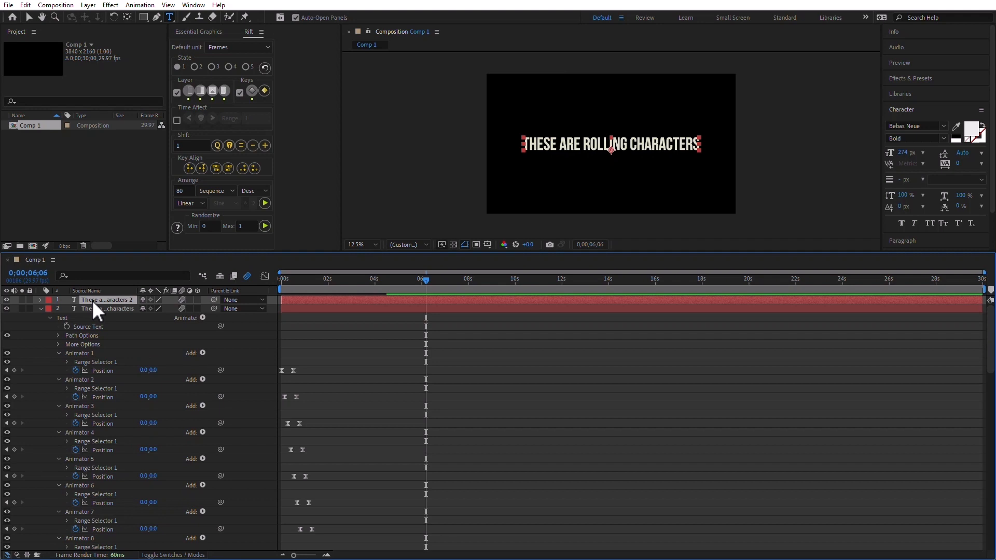
Step: Link the duplicate layer's Source Text by expression to the original text layer's Source Text
left_click(40, 300)
left_click(49, 308)
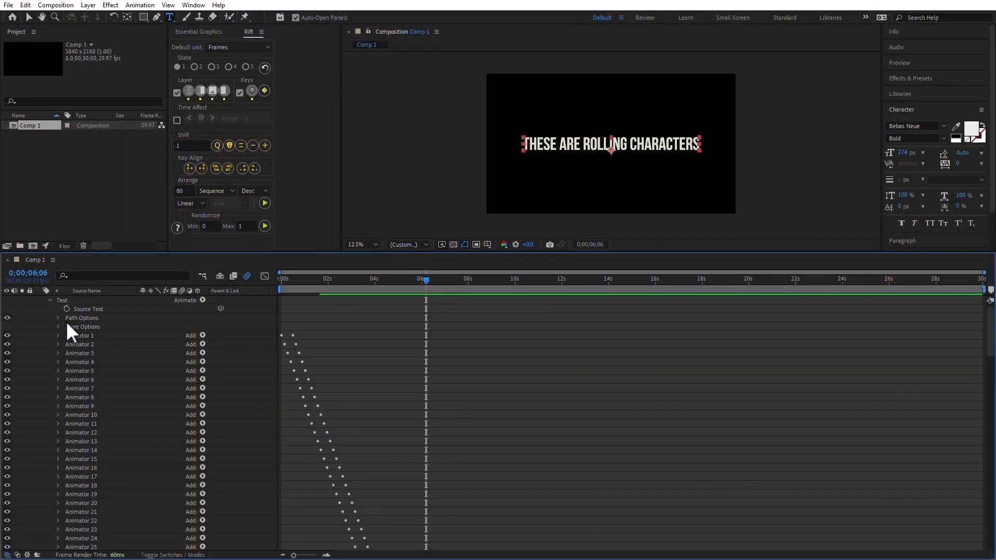
left_click(66, 309, "alt")
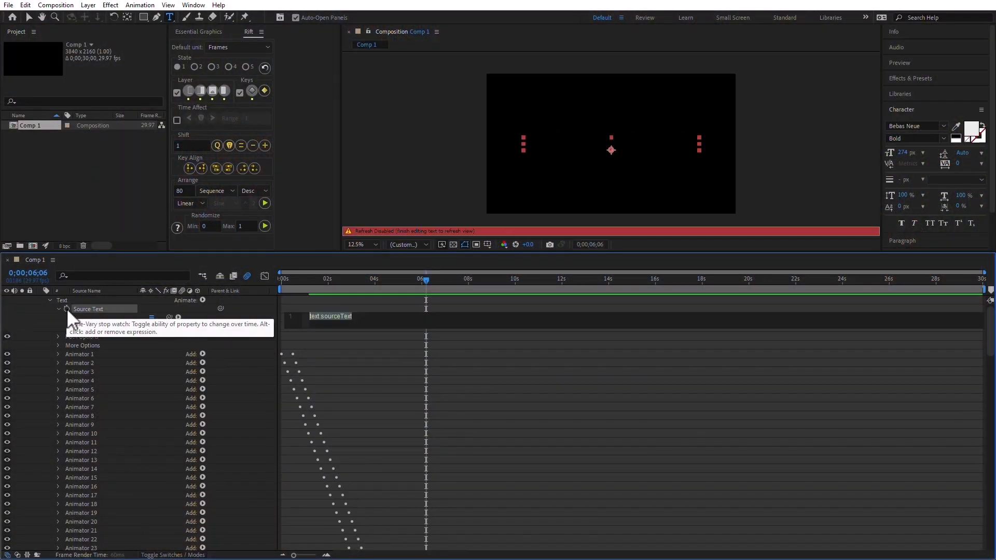
left_click_drag(169, 317, 89, 479)
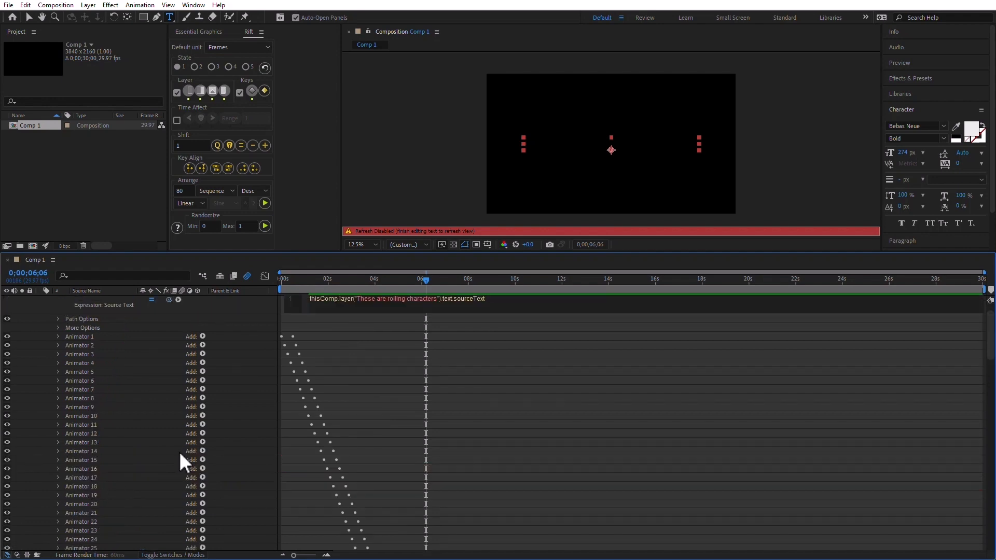
left_click(357, 332)
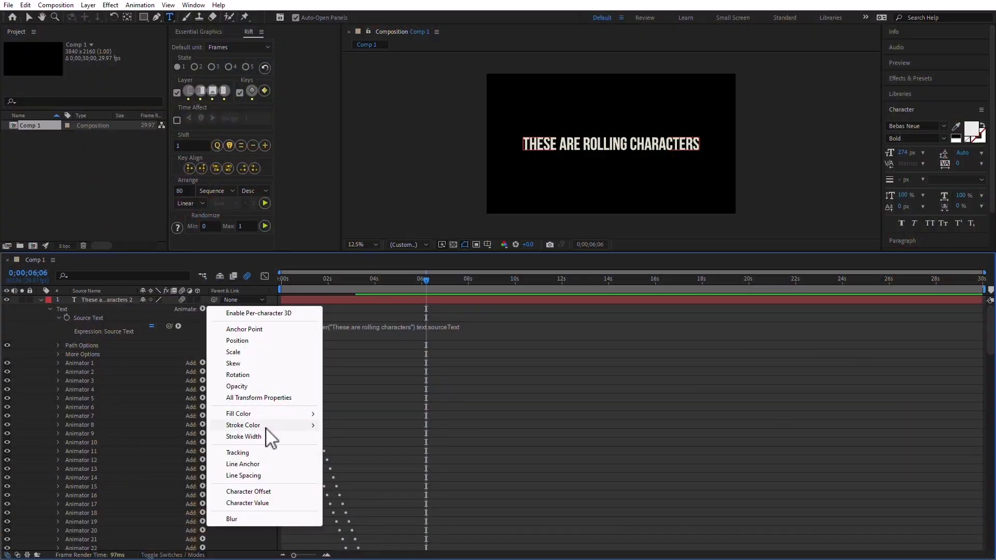
Step: Add an RGB Fill Color animator to the duplicate layer and link its color by expression to the original layer's Animator 32 Fill Color
mouse_move(275, 414)
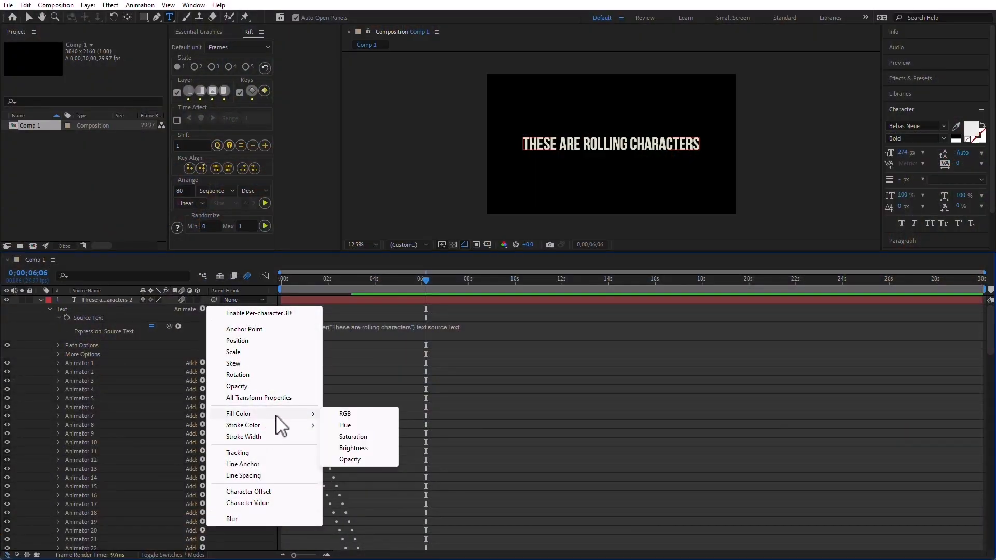
left_click(369, 413)
scroll(178, 422, "down", 6)
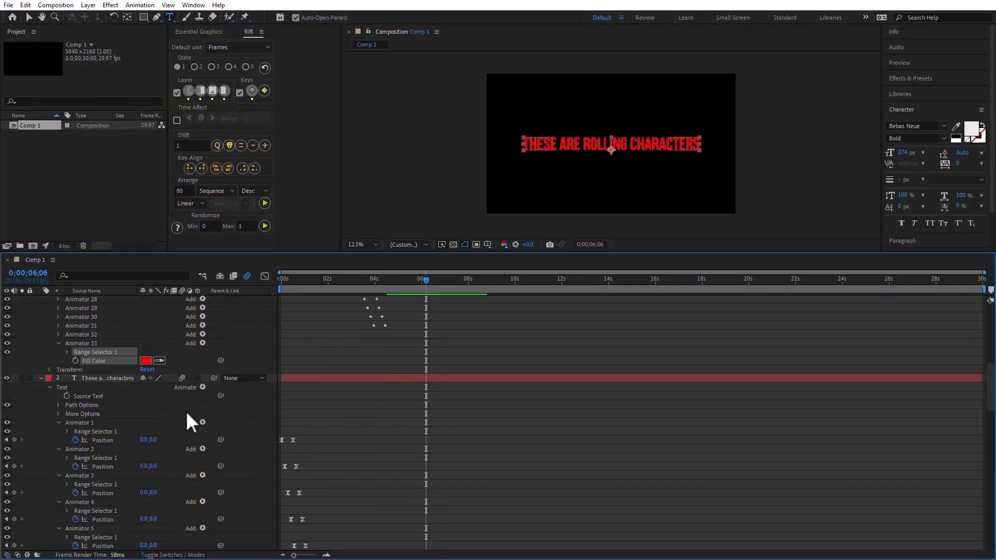
left_click(75, 360, "alt")
left_click_drag(170, 368, 118, 534)
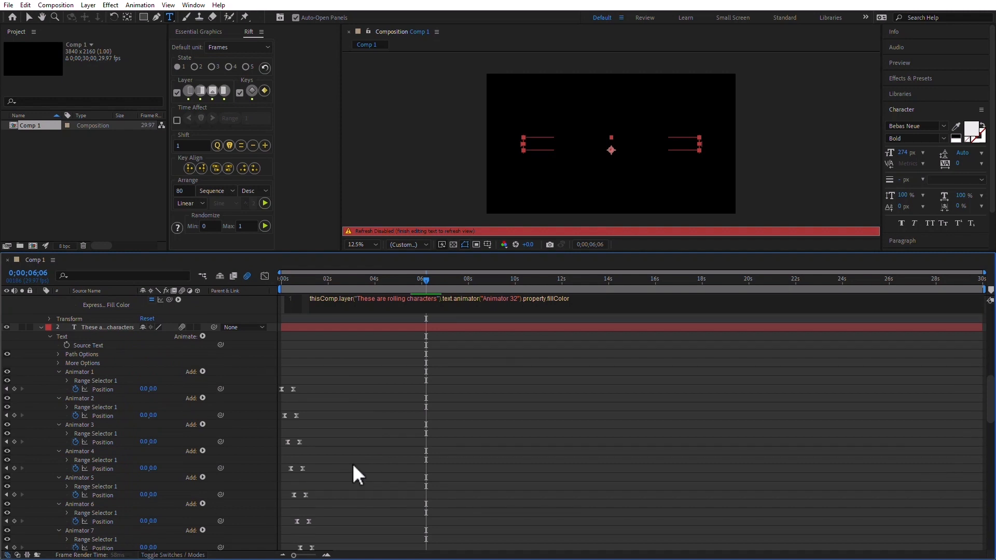
left_click(437, 459)
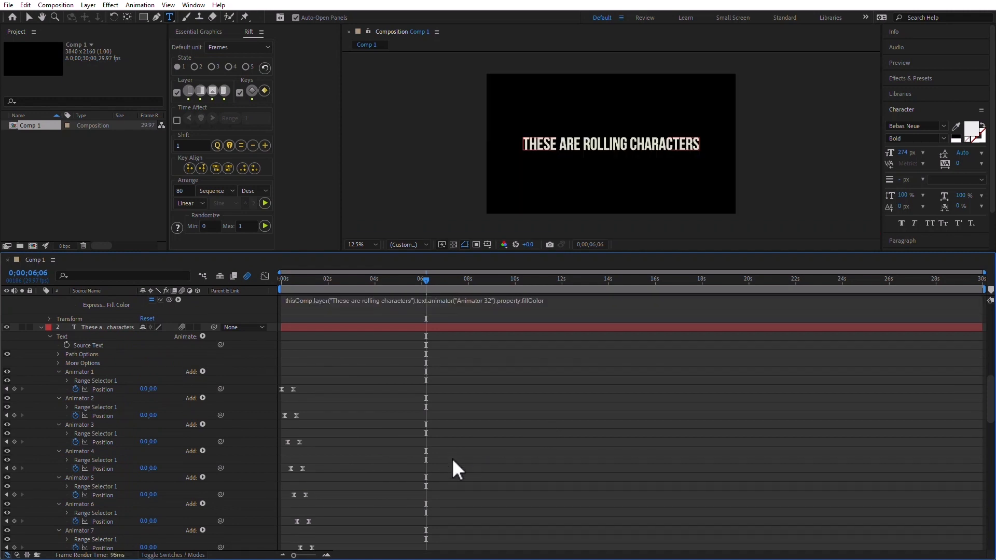
Step: Collapse both text layers and reveal only their Position properties
left_click(40, 326)
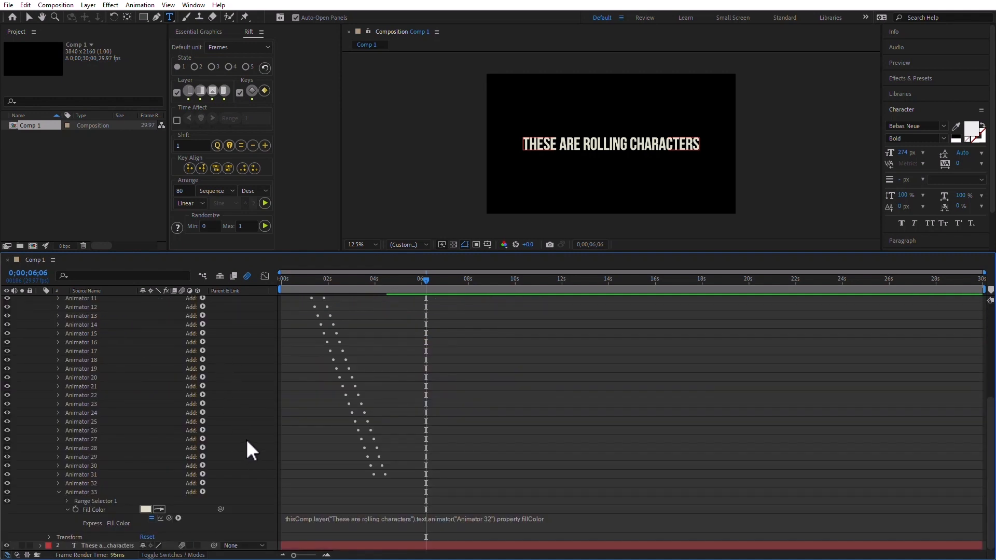
scroll(246, 440, "up", 5)
left_click(41, 300)
left_click_drag(123, 334, 86, 273)
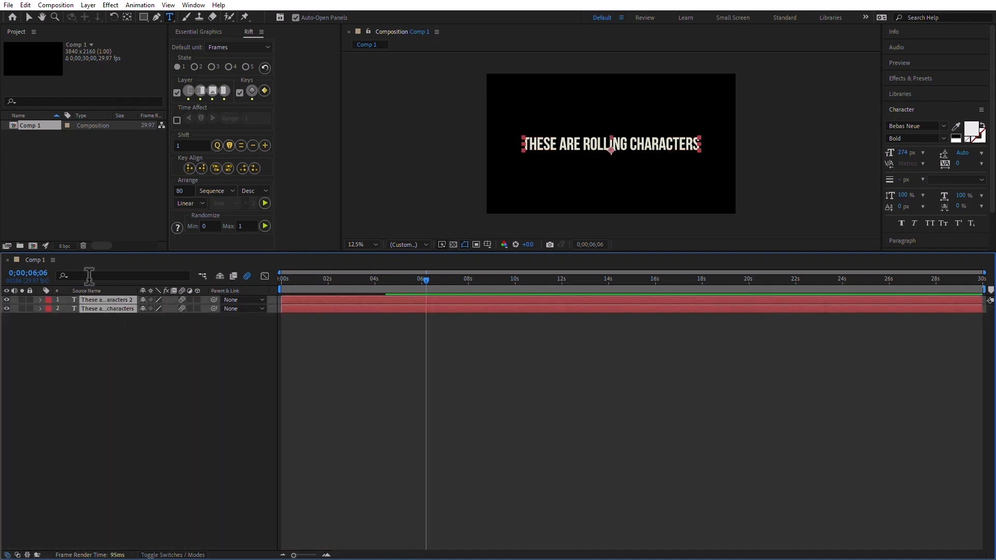
key("p")
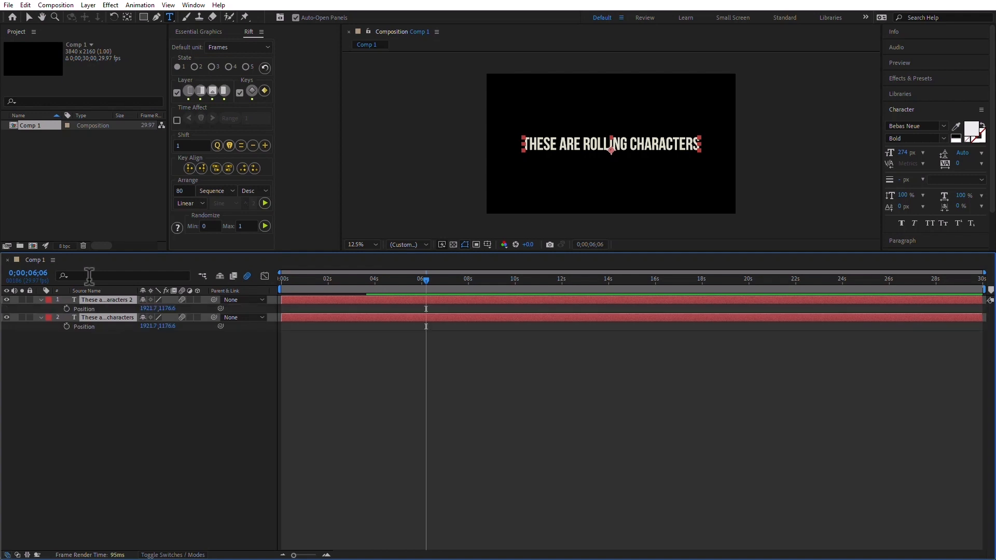
left_click(136, 389)
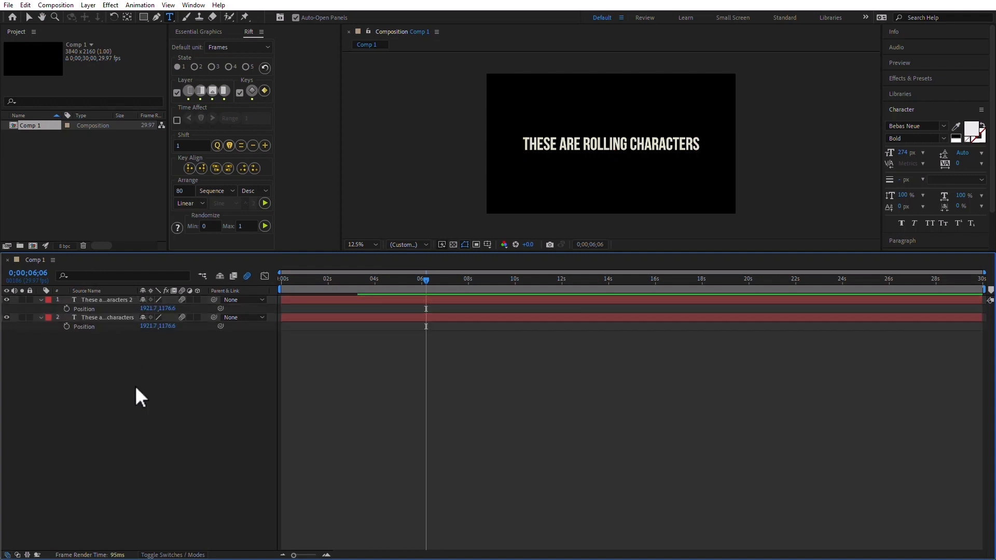
Step: Add a Position expression to the duplicate layer with unfilled lines for a and b, followed by c = [a,b];
left_click(67, 308, "alt")
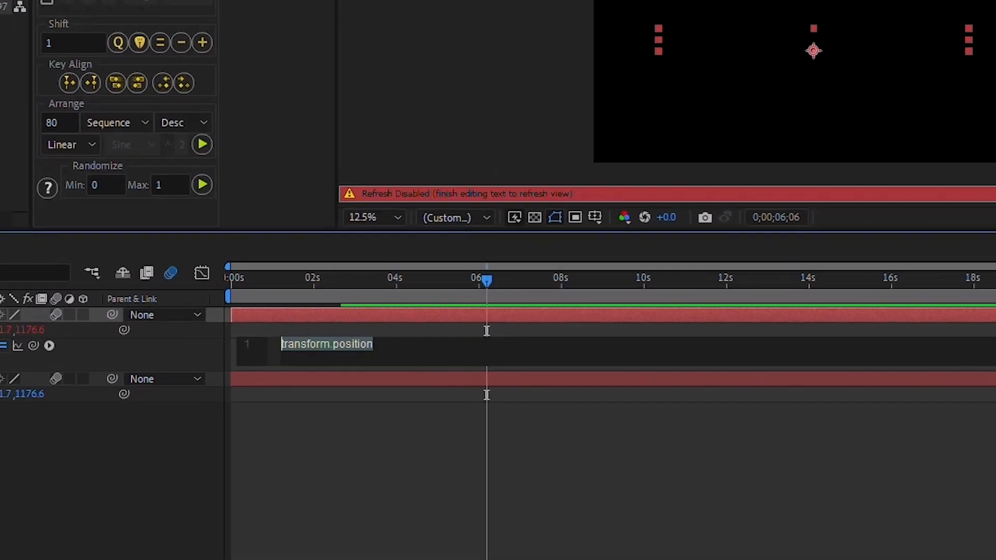
type("a =")
key("Return")
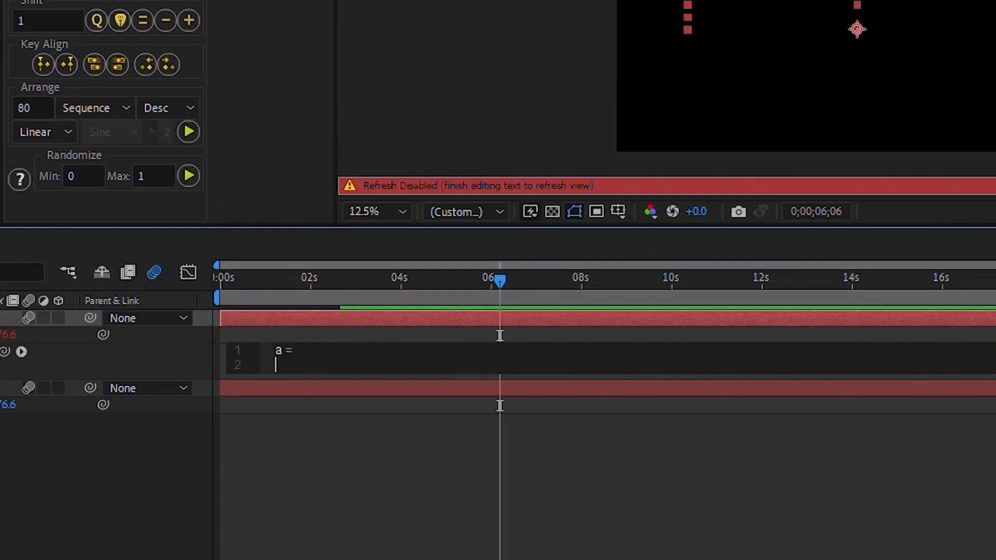
type("b =")
key("Return")
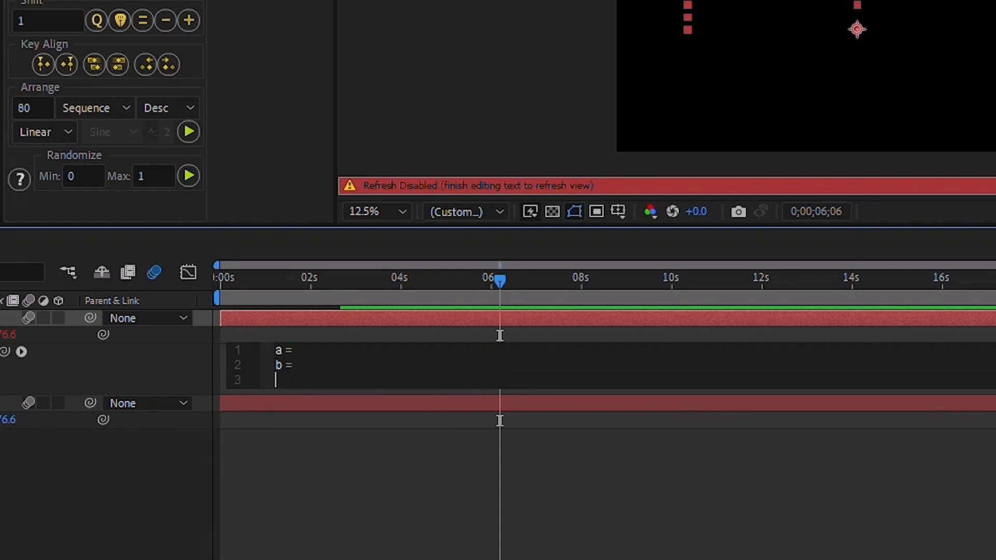
type("c = [a,b];")
Step: Assign transform.position[0] to a and transform.position[1] to b in the duplicate's Position expression
left_click(308, 350)
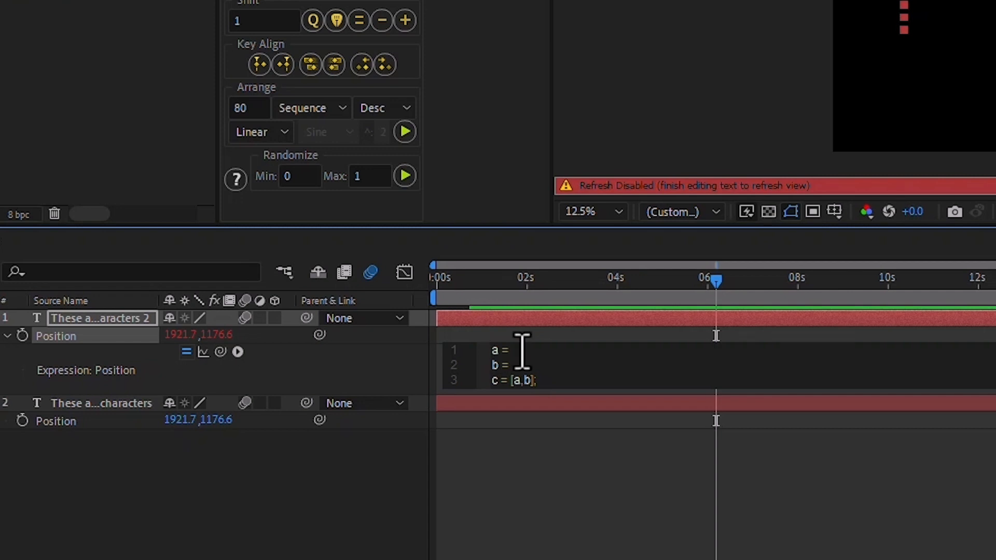
left_click_drag(220, 351, 178, 343)
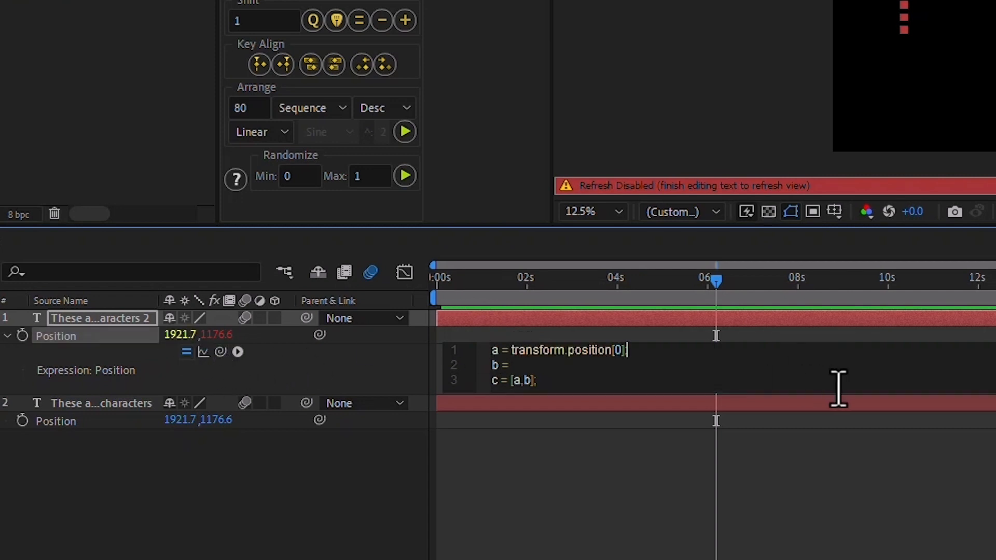
type(";")
key("Down")
left_click_drag(220, 352, 217, 336)
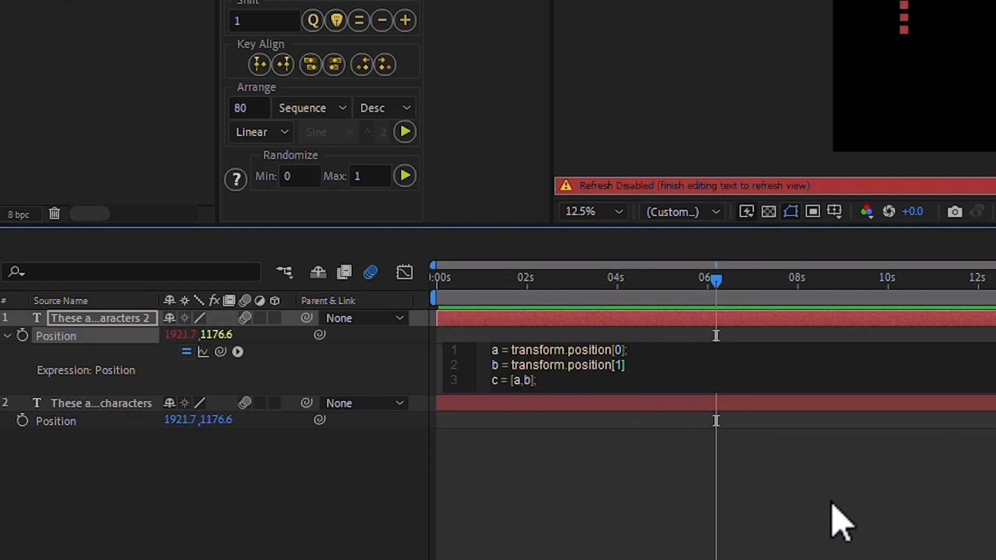
type(";")
left_click(668, 531)
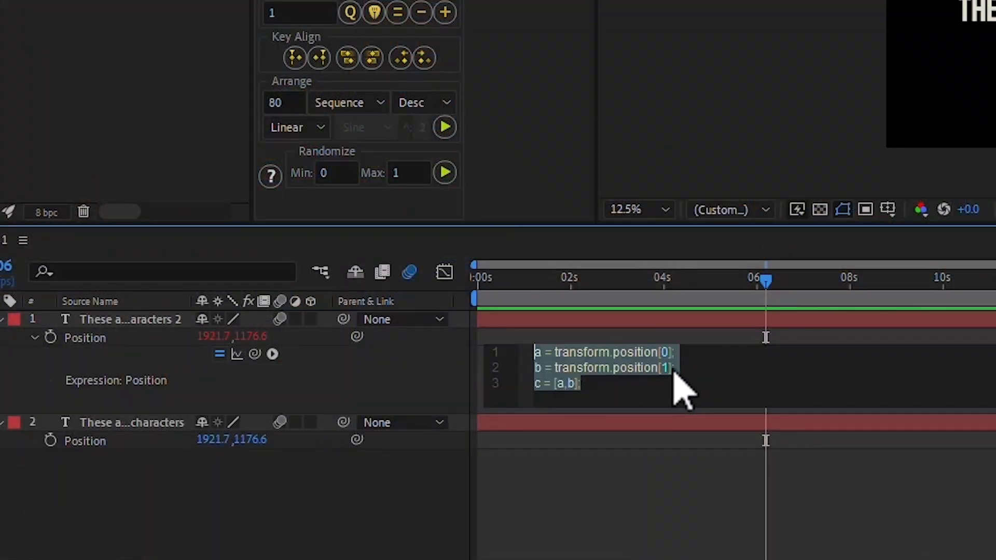
Step: Append +index*150 to the b line of the duplicate's Position expression to offset the layer vertically
left_click(669, 369)
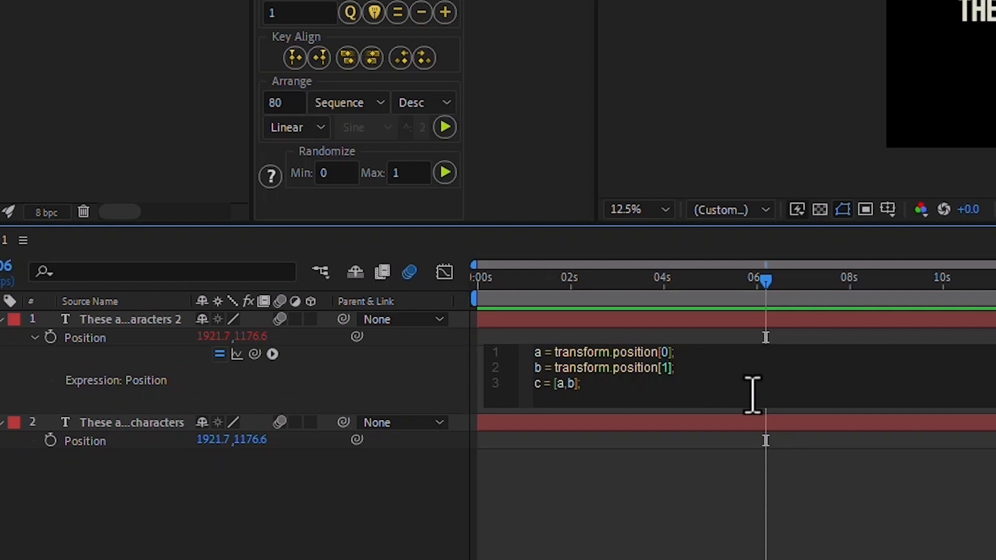
left_click_drag(660, 352, 665, 355)
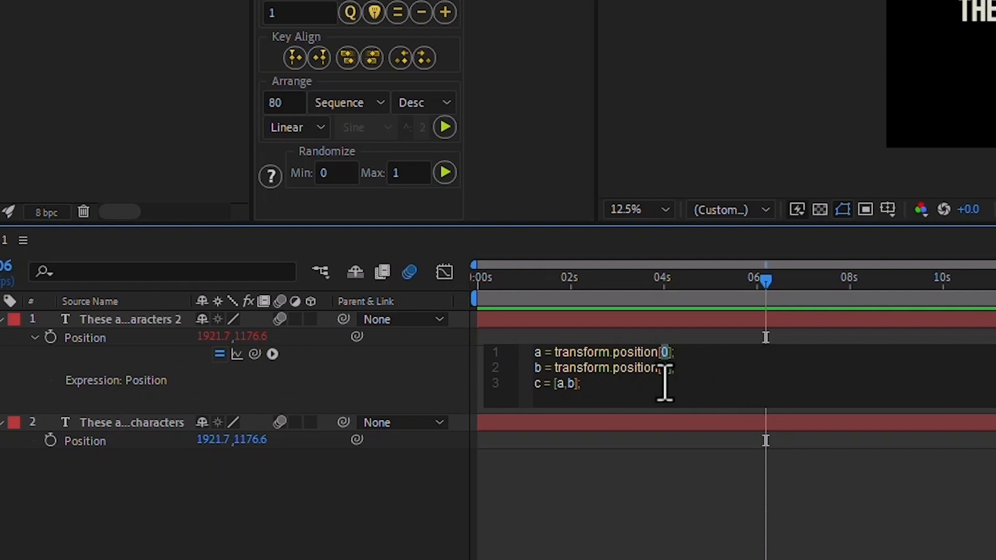
double_click(663, 368)
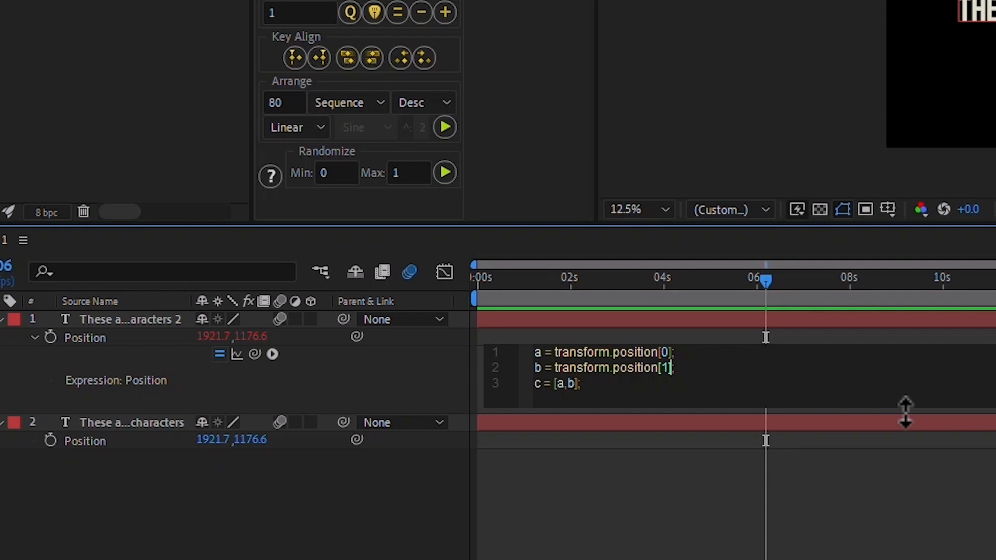
type("+index")
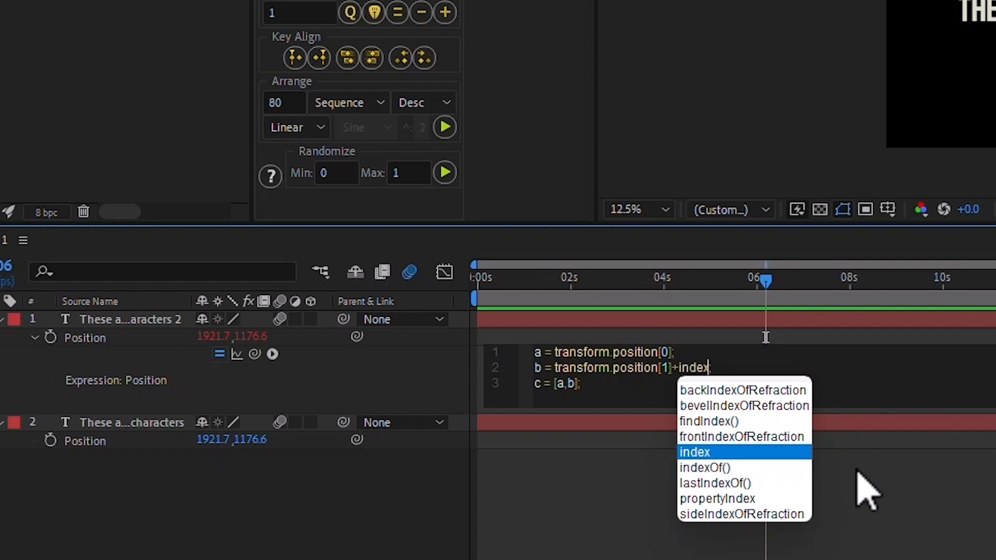
type("*150")
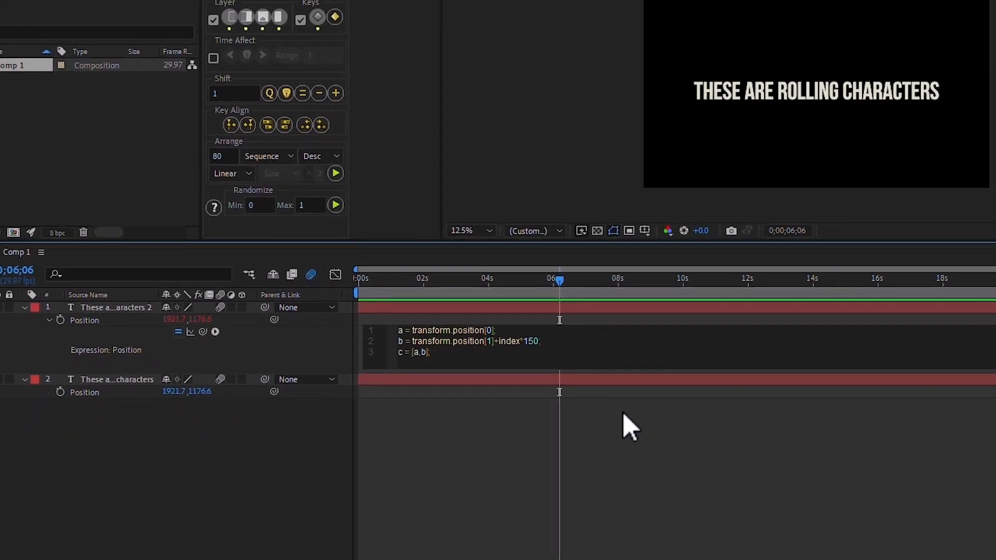
left_click(652, 488)
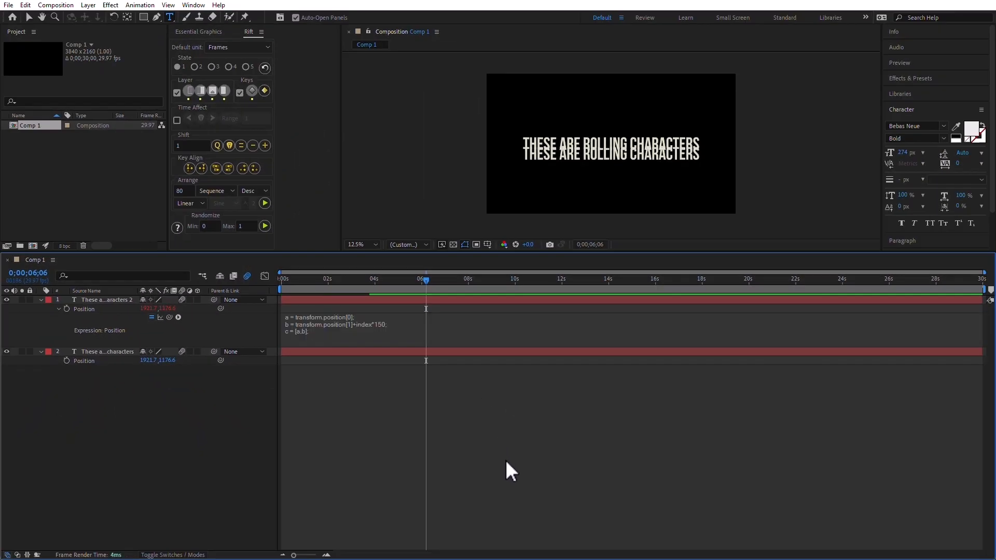
Step: Change the index multiplier in the Position expression to 220
left_click(351, 334)
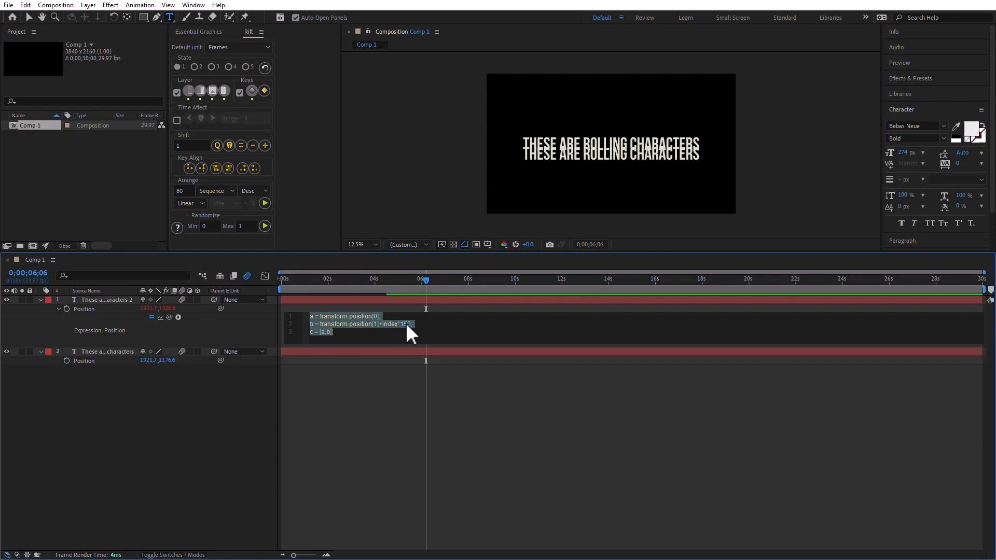
left_click(408, 325)
key("BackSpace")
key("BackSpace")
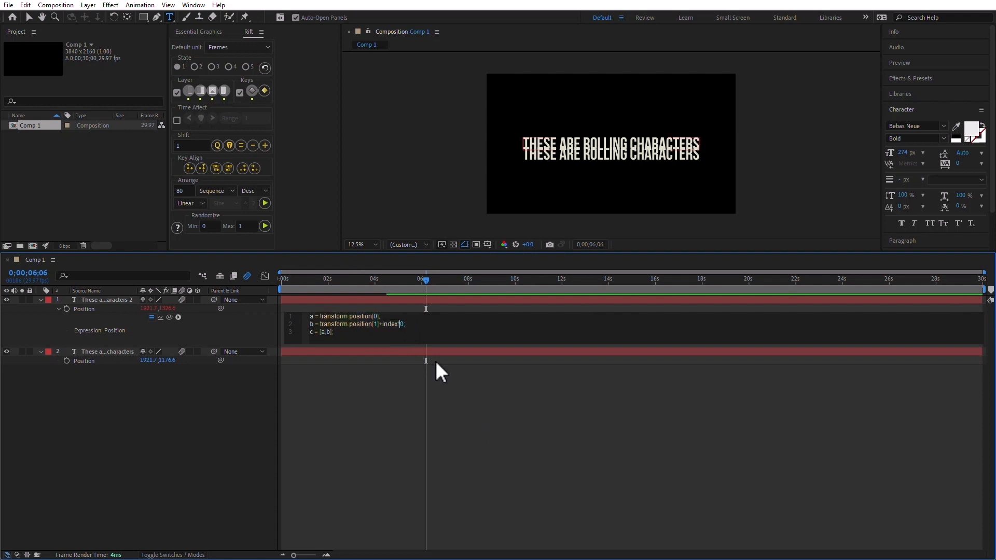
type("22")
left_click(384, 398)
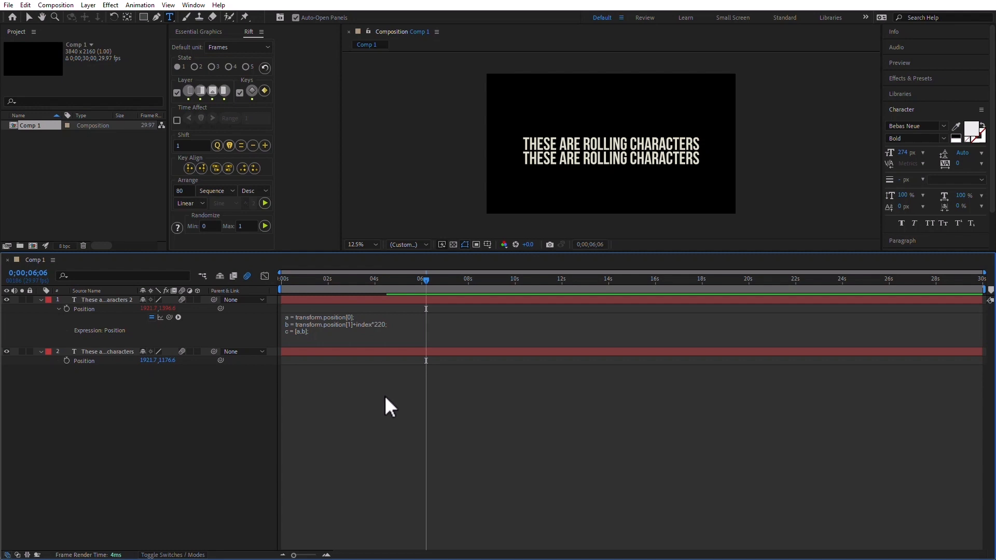
Step: Set the index multiplier in the Position expression to 240
left_click(379, 326)
left_click(404, 324)
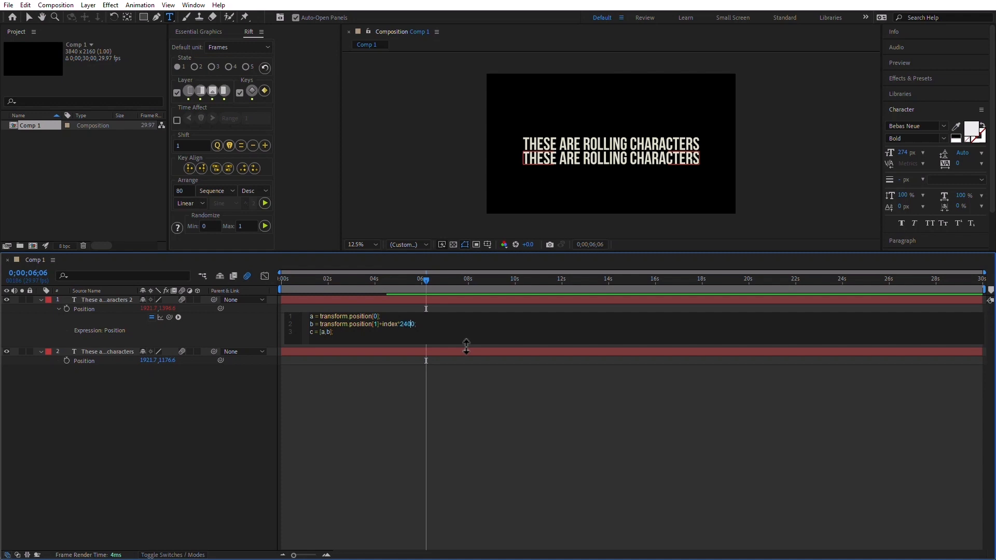
left_click(397, 400)
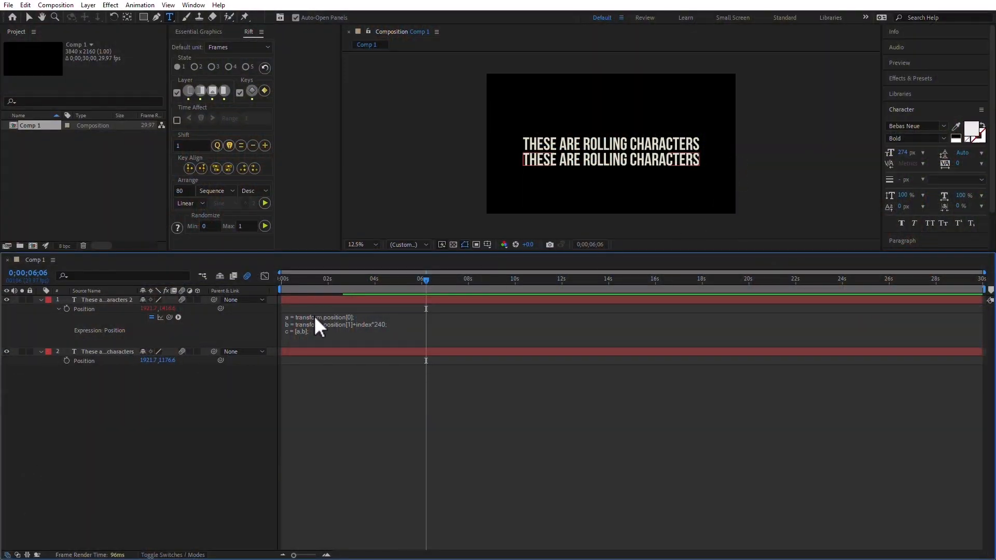
Step: Add a Character Offset animator to the duplicate text layer and set its Character Offset to 1
left_click(42, 300)
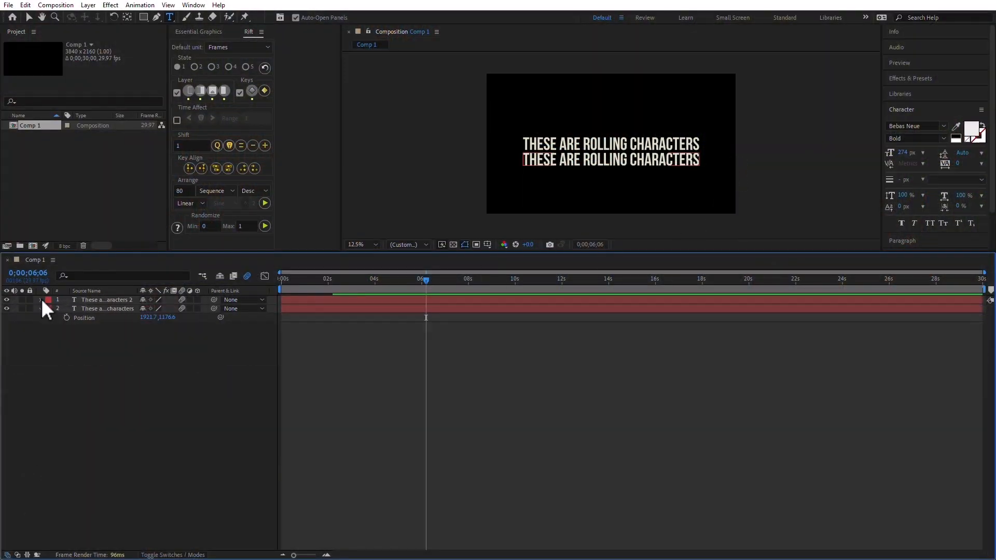
left_click(41, 299)
left_click(112, 300)
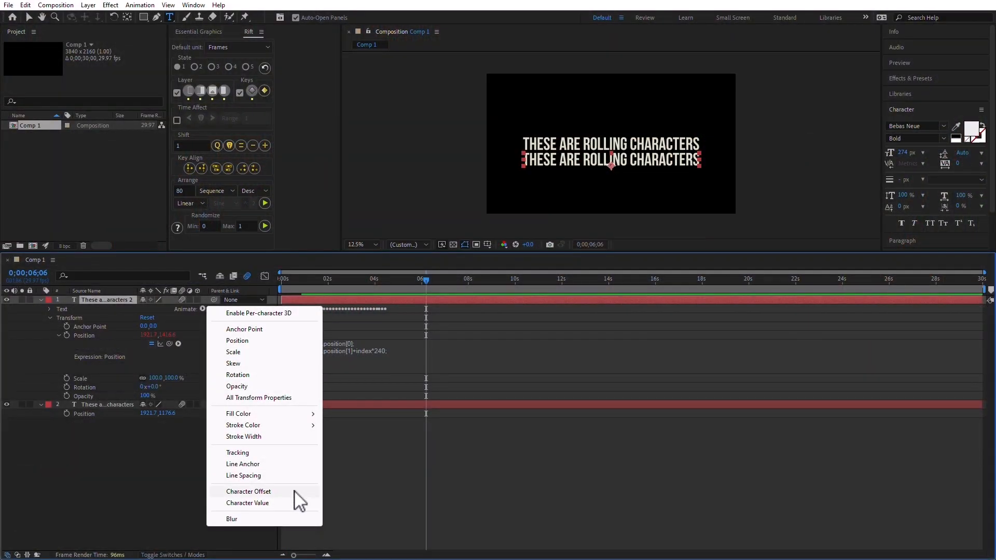
left_click(294, 491)
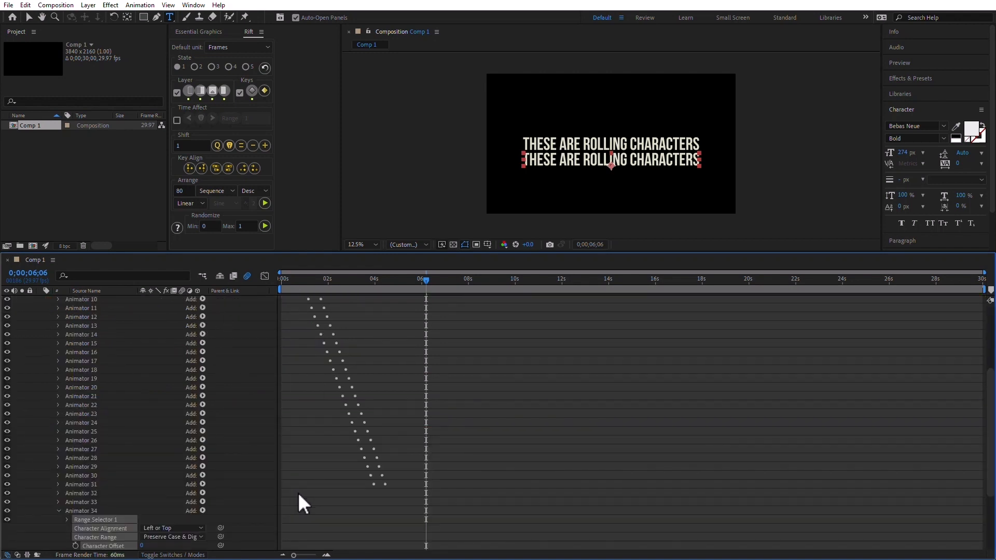
scroll(276, 497, "down", 5)
left_click(141, 440)
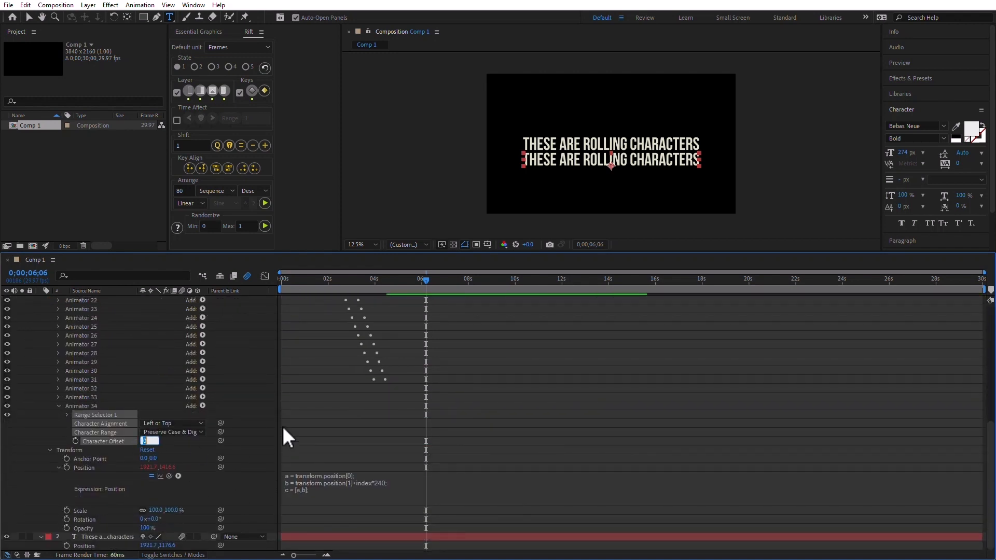
type("1")
left_click(298, 443)
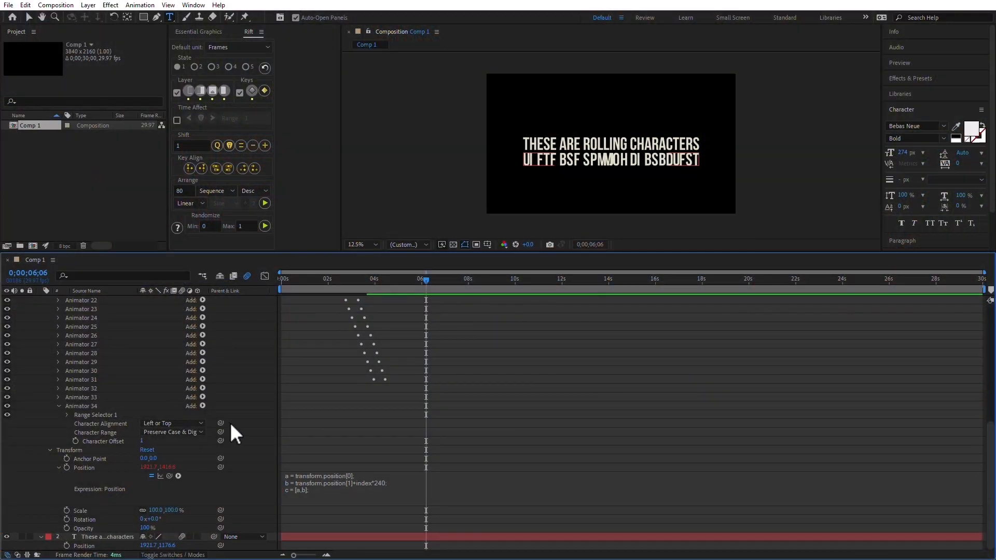
Step: Add an expression to the duplicate's Character Offset that multiplies it by index, and check the text at a later time
left_click(75, 441, "alt")
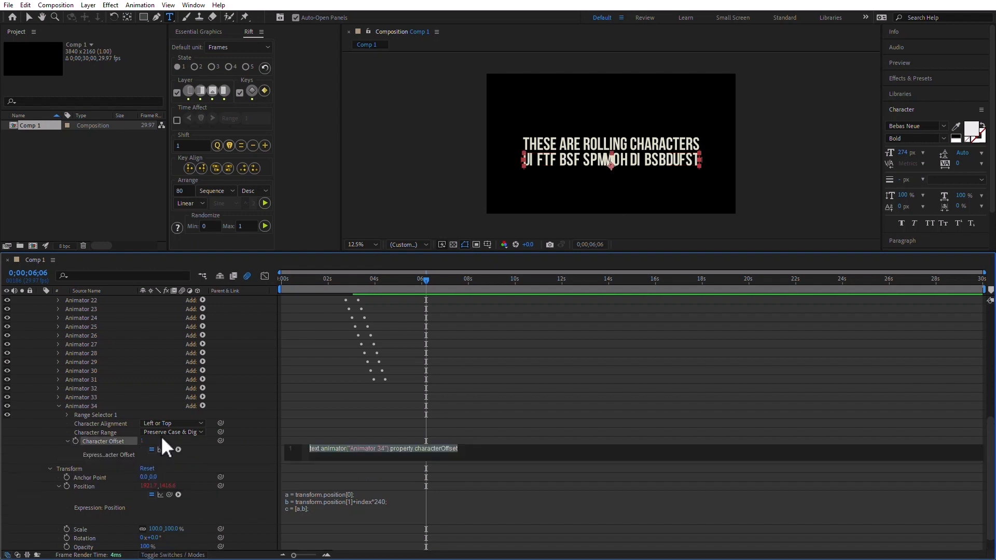
left_click(477, 449)
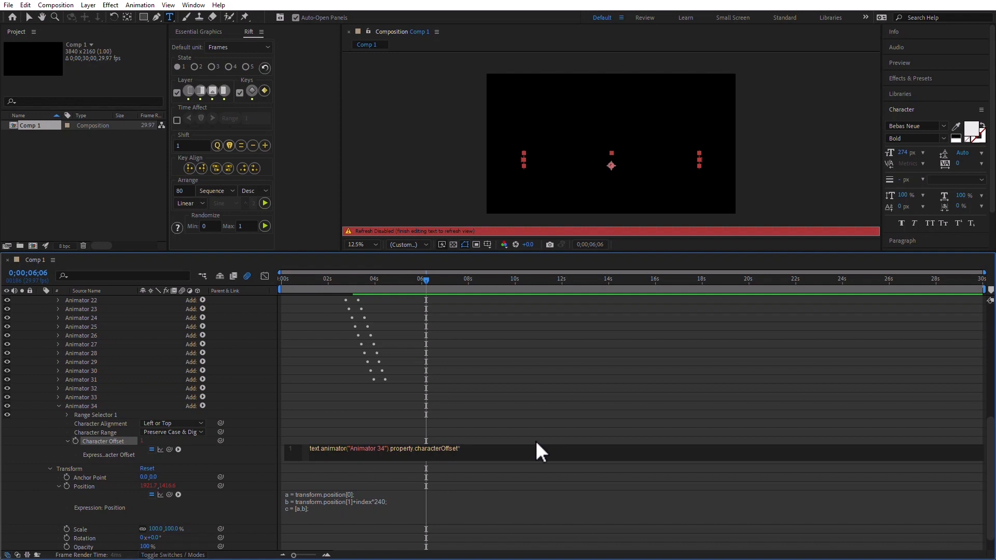
type("*index")
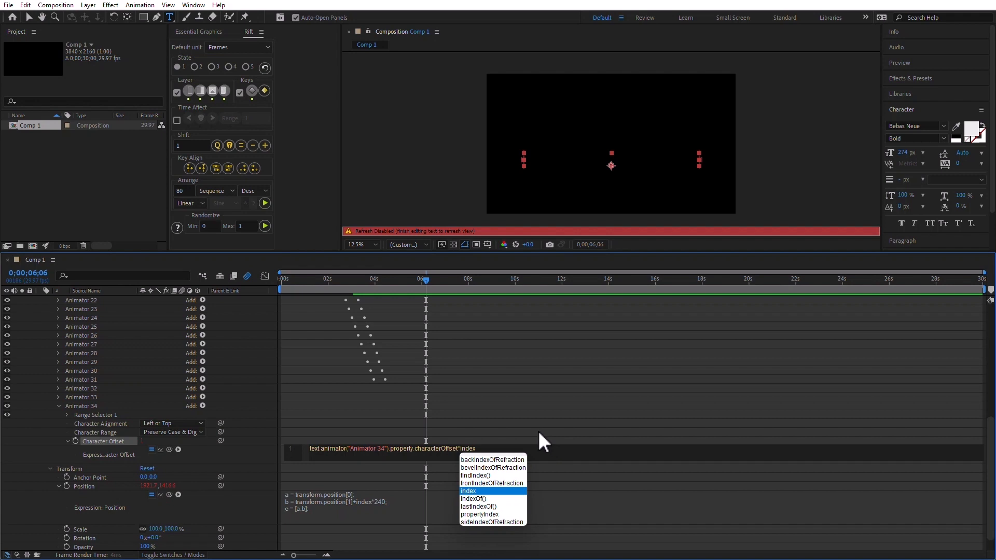
type(";")
left_click(529, 409)
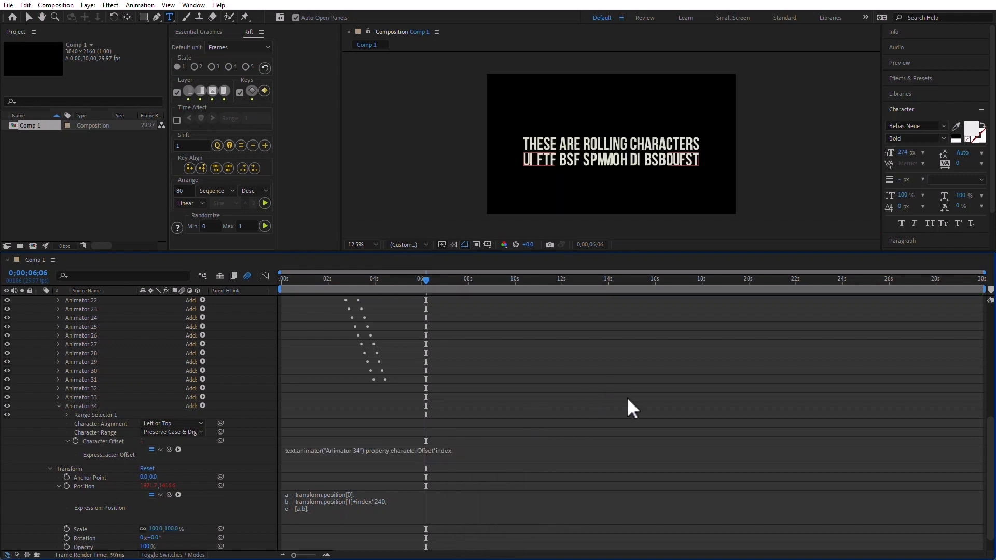
left_click(313, 280)
left_click_drag(296, 281, 497, 284)
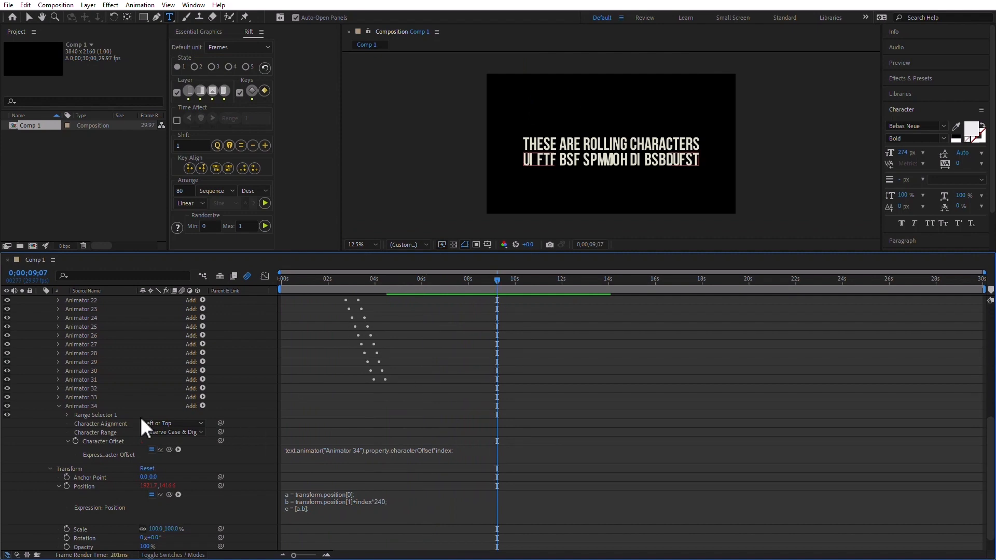
Step: Collapse the duplicate layer, show the rulers and place two horizontal guides just above and below the original text line
scroll(201, 415, "up", 5)
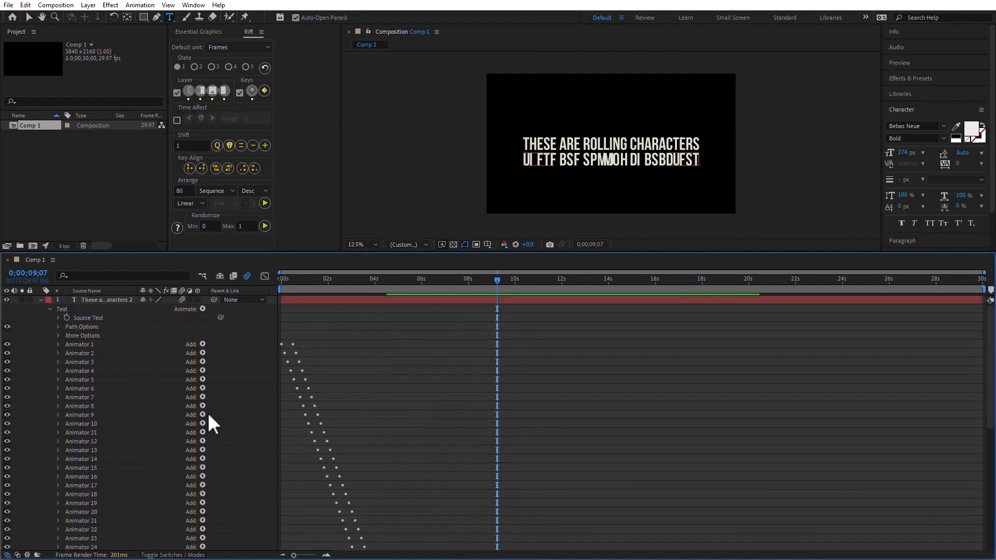
left_click(41, 300)
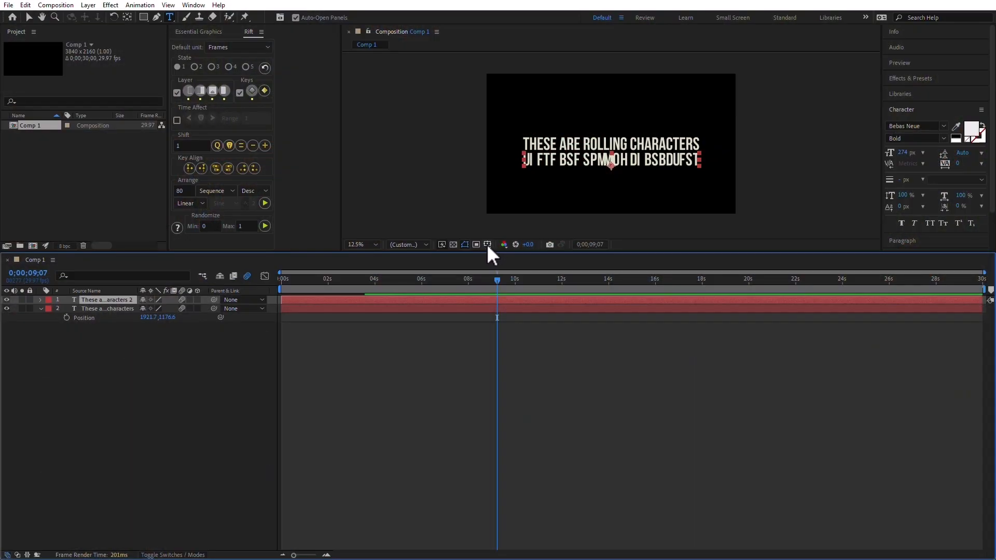
left_click(487, 245)
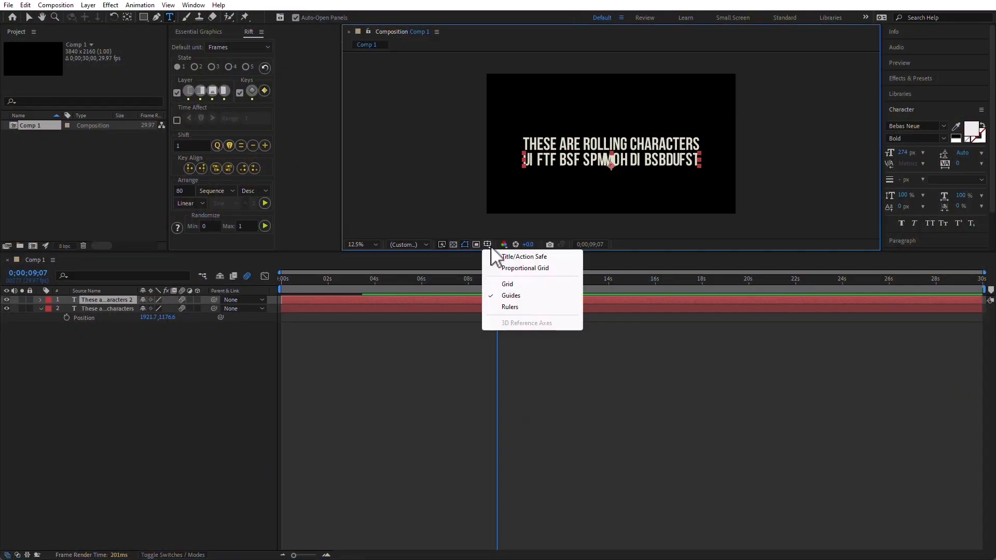
left_click(517, 307)
left_click_drag(554, 58, 563, 139)
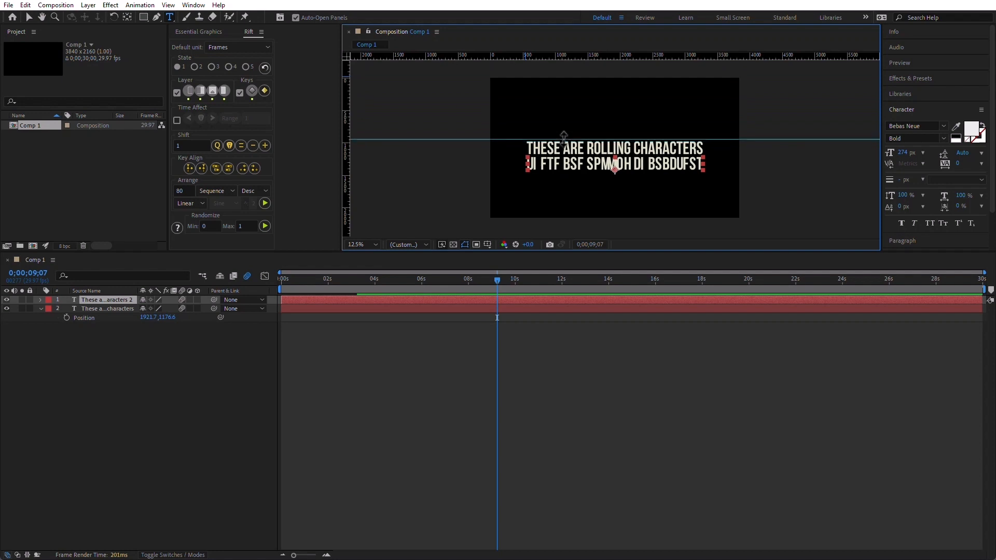
left_click_drag(563, 56, 565, 155)
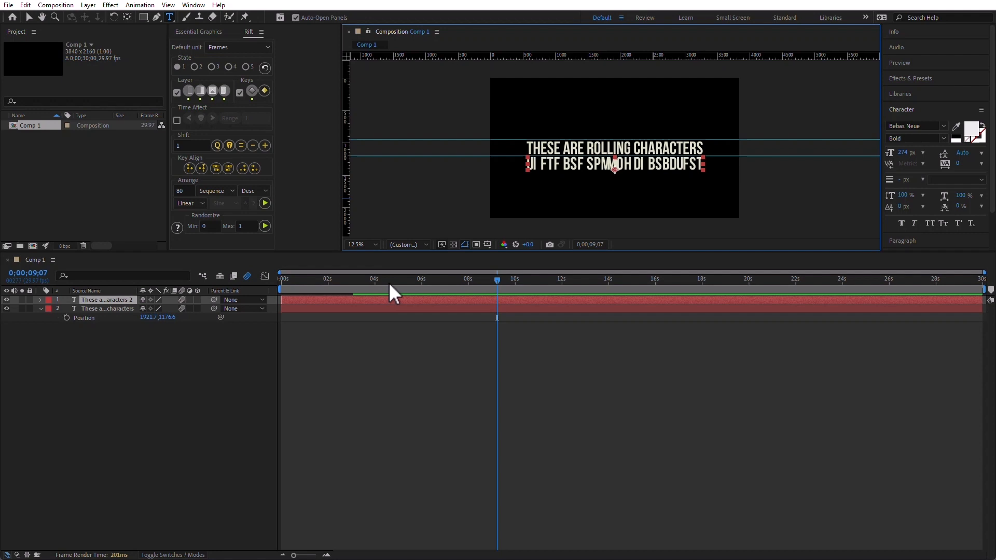
Step: Go to the first frame and duplicate the expression-driven text layer ten times to stack rows up into the composition
left_click_drag(388, 282, 225, 287)
scroll(548, 154, "down", 2)
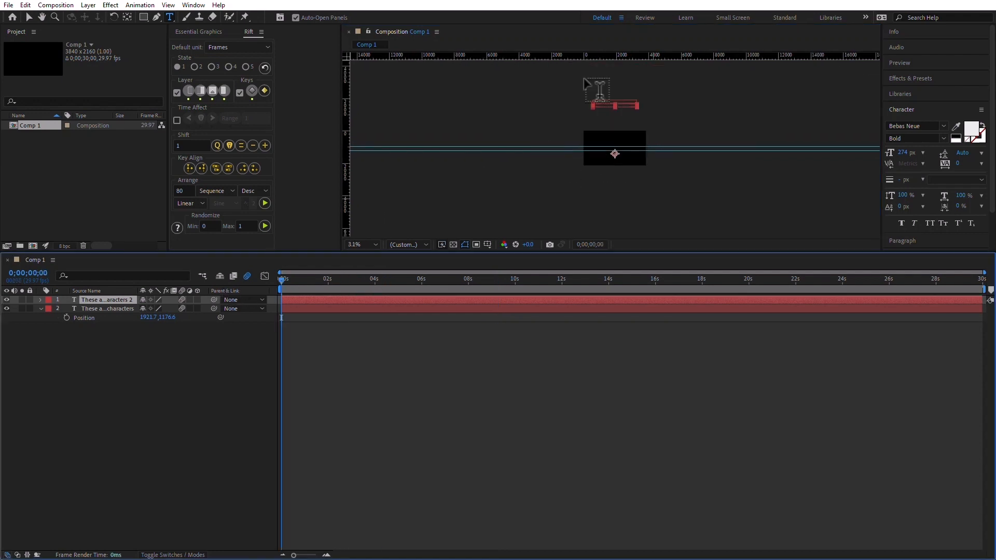
left_click(130, 375)
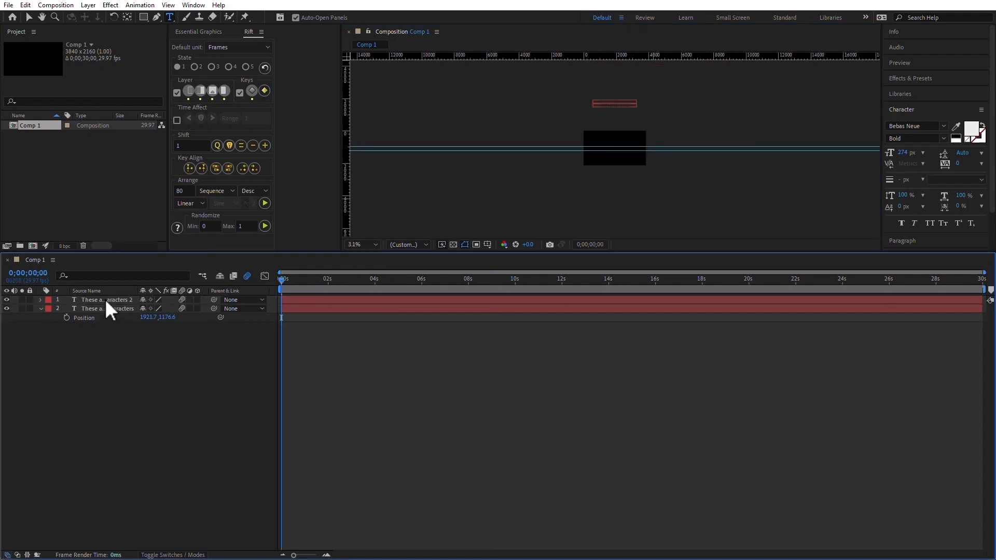
left_click(105, 299)
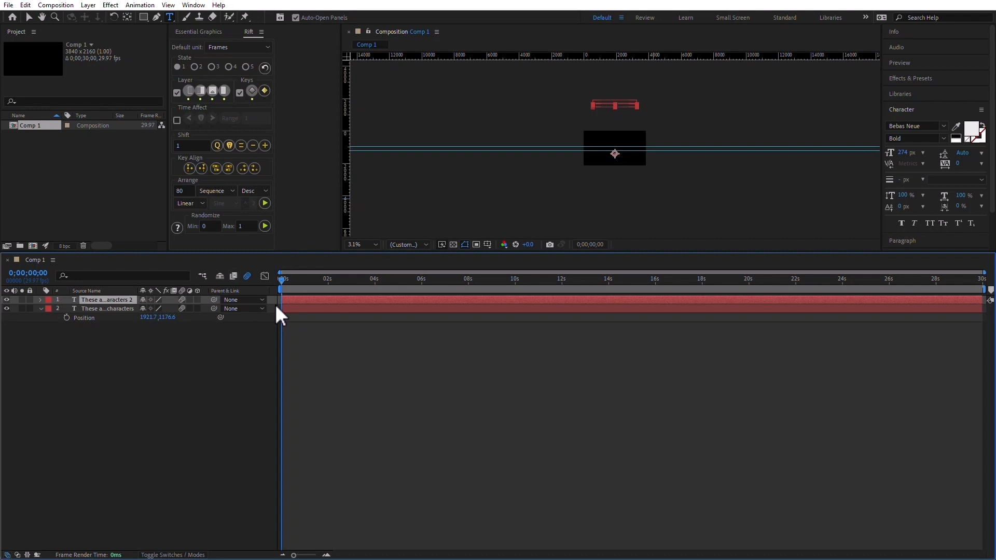
key("ctrl+d")
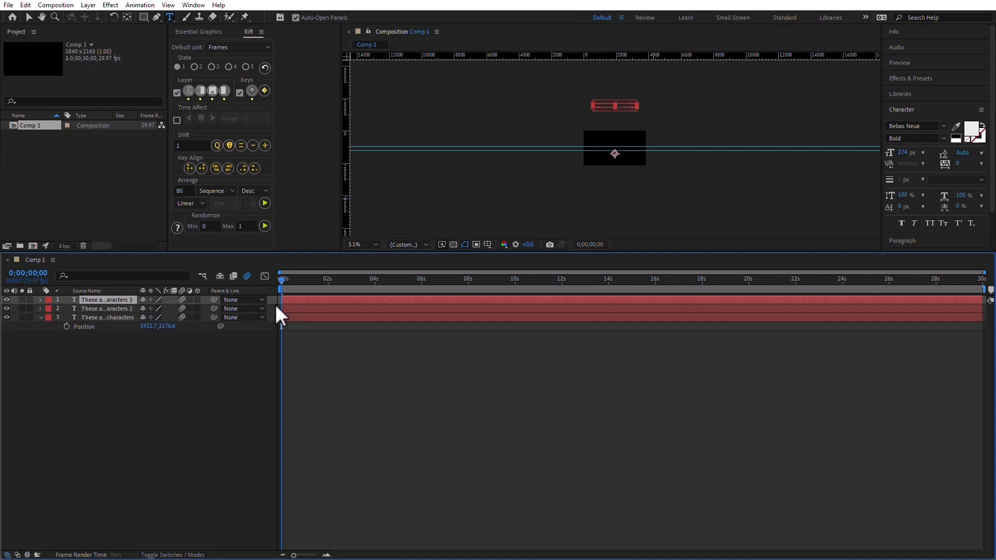
key("ctrl+d")
key("ctrl+d")
key("ctrl+d")
key("ctrl+d")
key("ctrl+d")
key("ctrl+d")
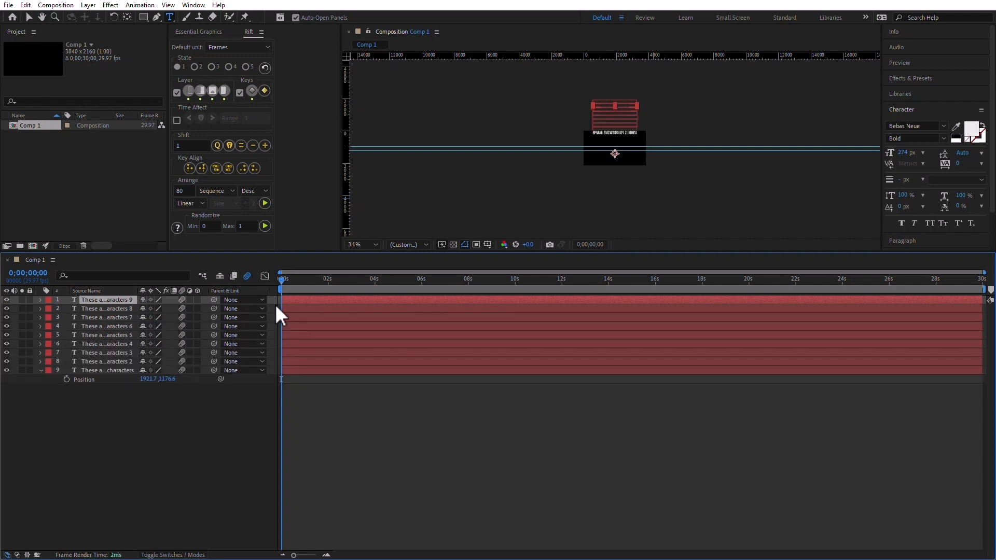
key("ctrl+d")
key("ctrl+d")
key("ctrl+d")
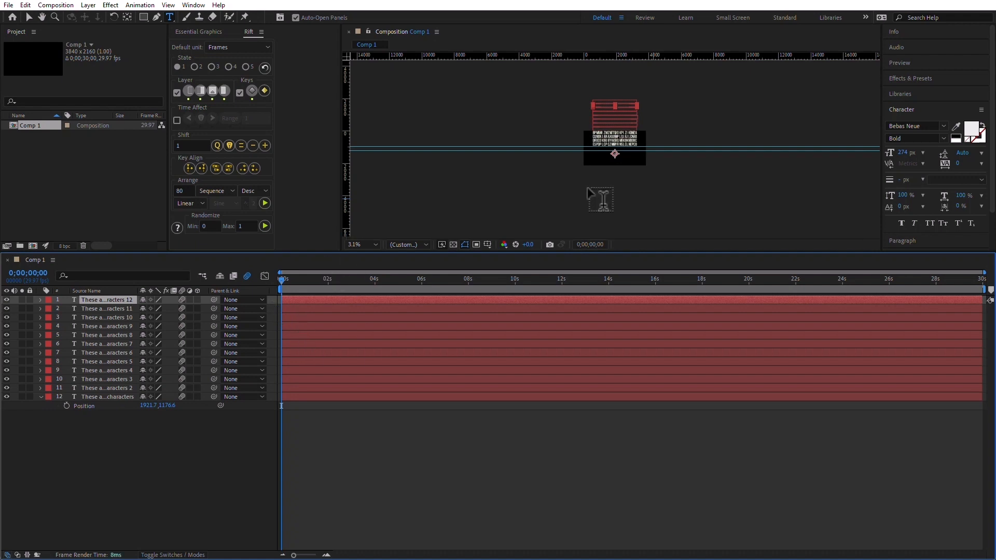
scroll(593, 190, "up", 3)
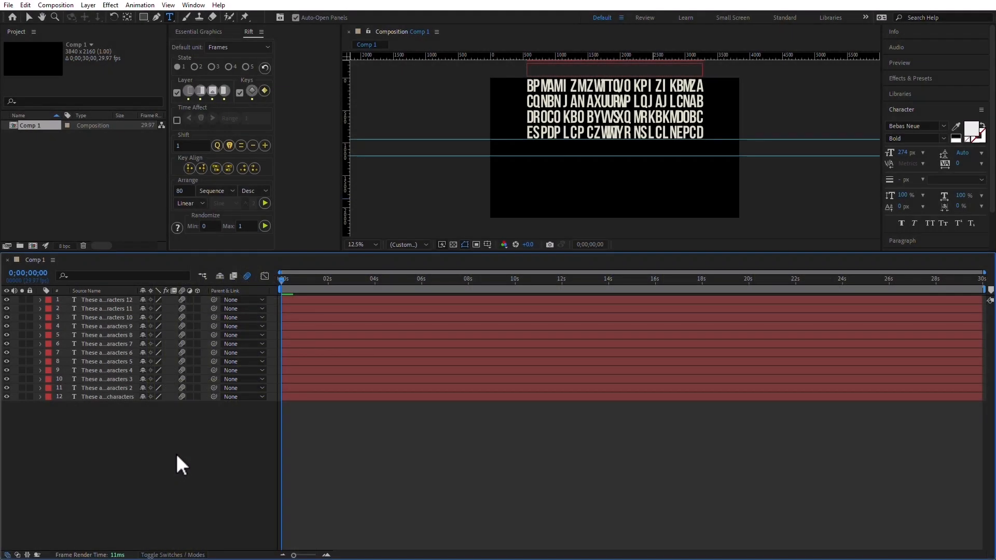
Step: Pre-compose all twelve text layers into a new composition named Main Characters
left_click_drag(182, 440, 38, 280)
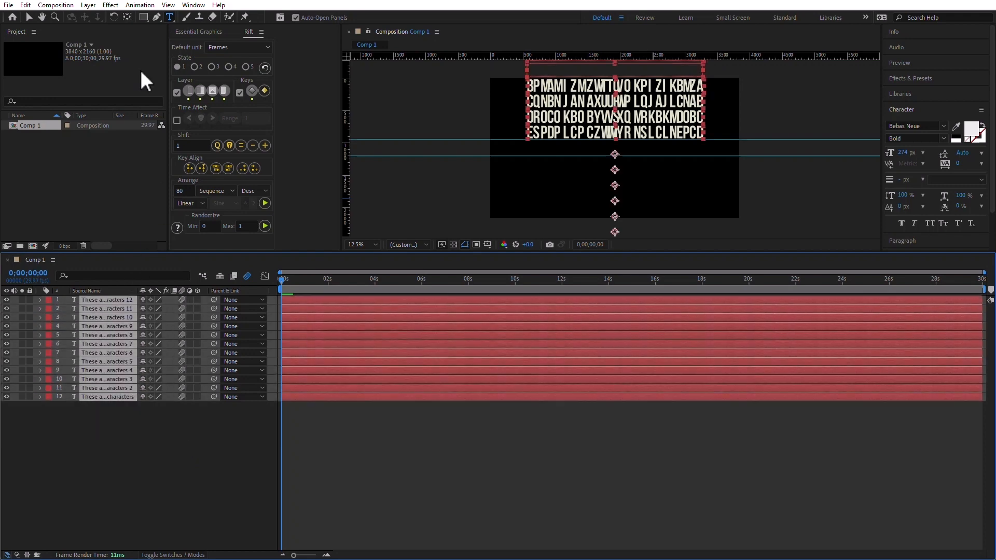
left_click(85, 5)
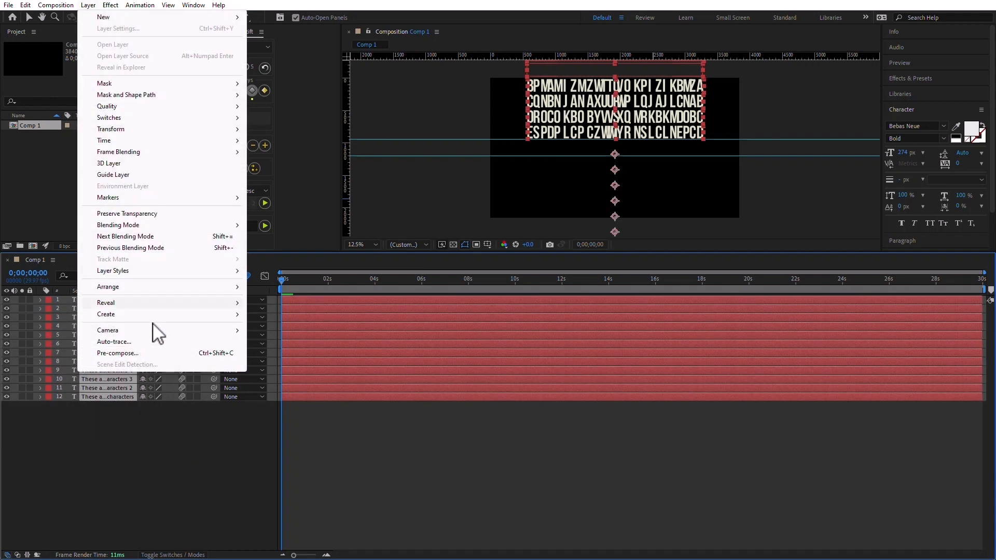
left_click(151, 353)
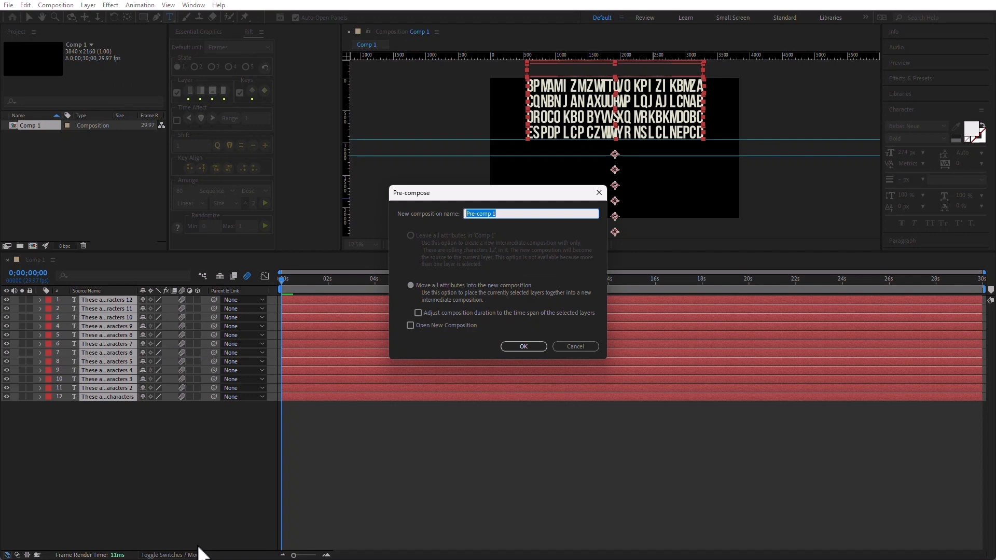
type("Main Characters")
left_click(522, 347)
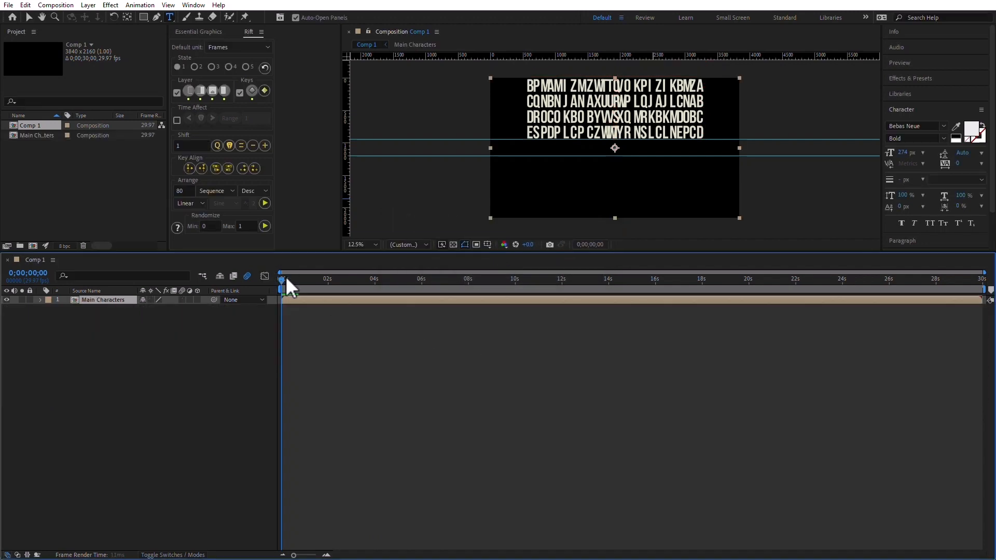
Step: With the full title line in place, mask the Main Characters layer with a full-width rectangle between the two guides, and preview it
left_click_drag(282, 276, 408, 279)
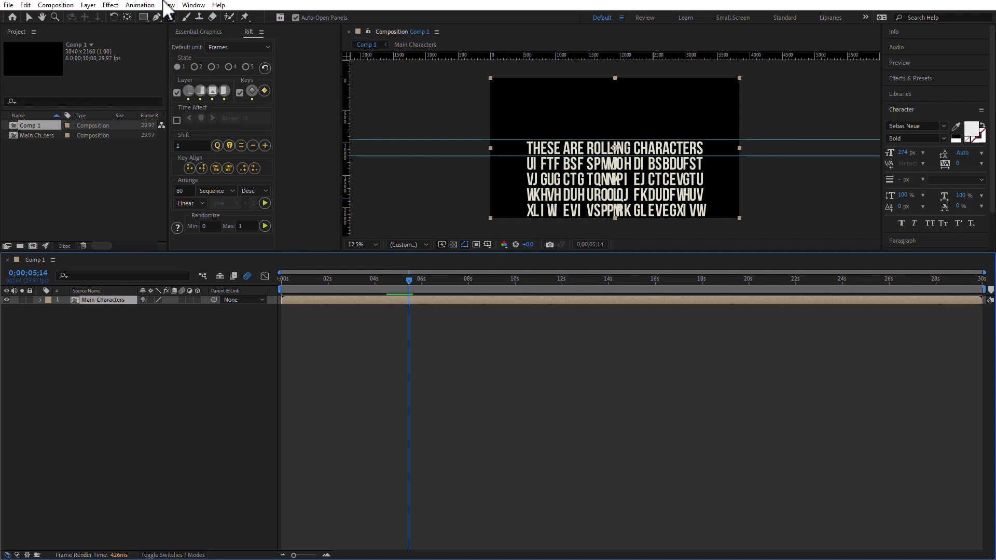
left_click(143, 16)
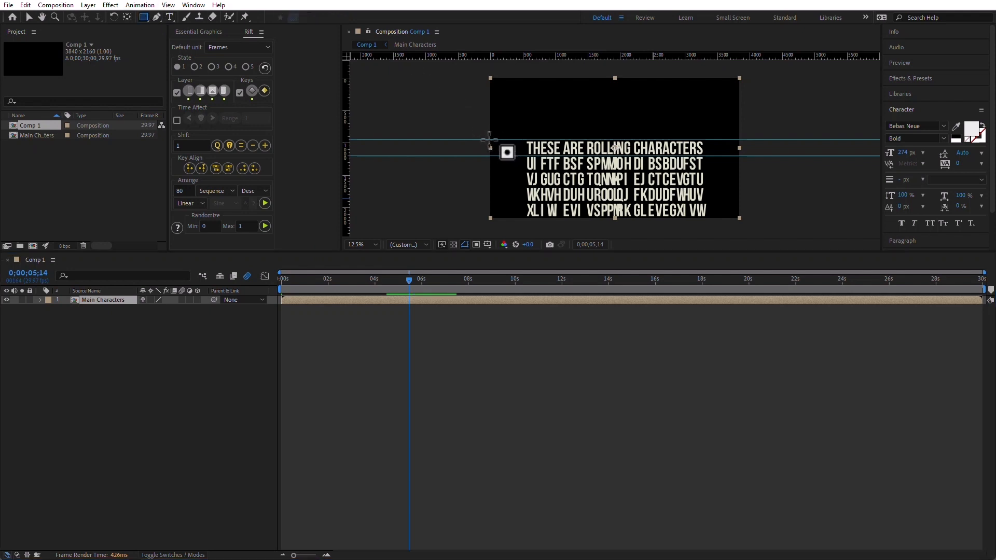
left_click_drag(489, 139, 740, 154)
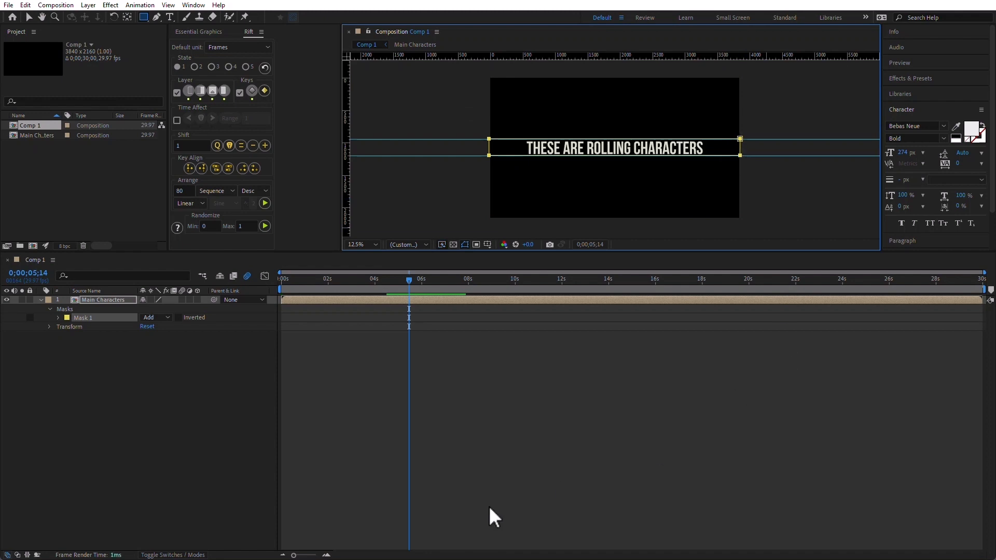
left_click(322, 445)
key("Home")
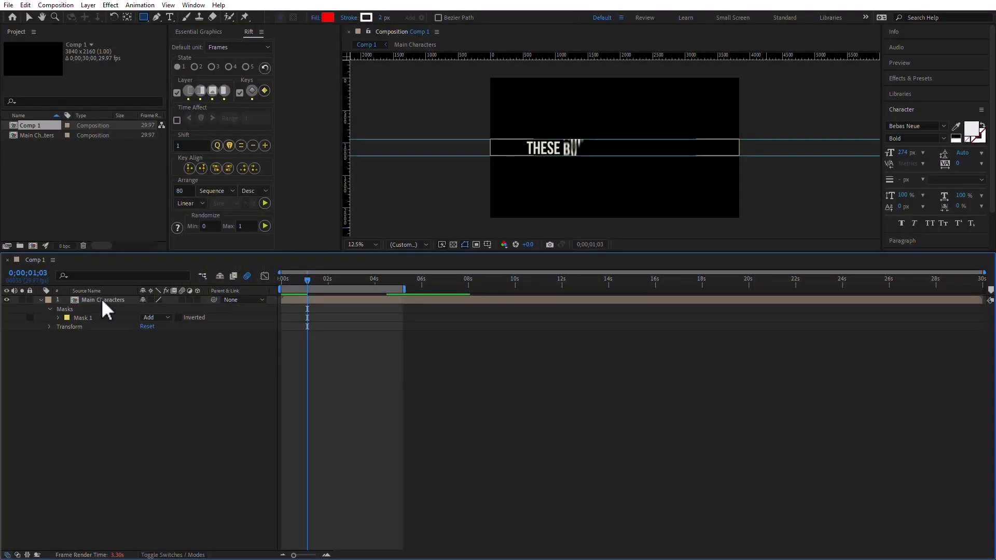
Step: Set the Mask Feather of the Main Characters mask to 43 pixels and check the soft edges at several times
left_click(102, 299)
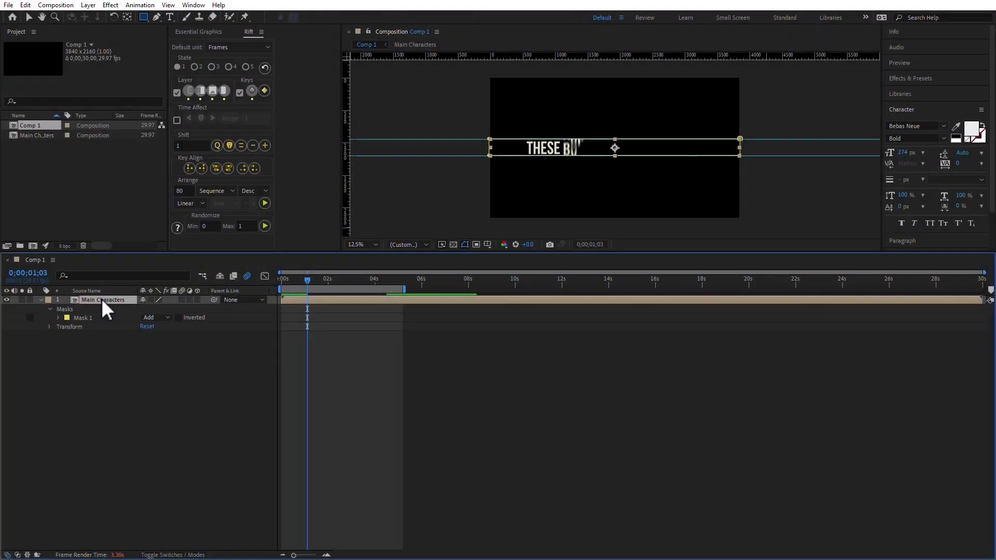
key("f")
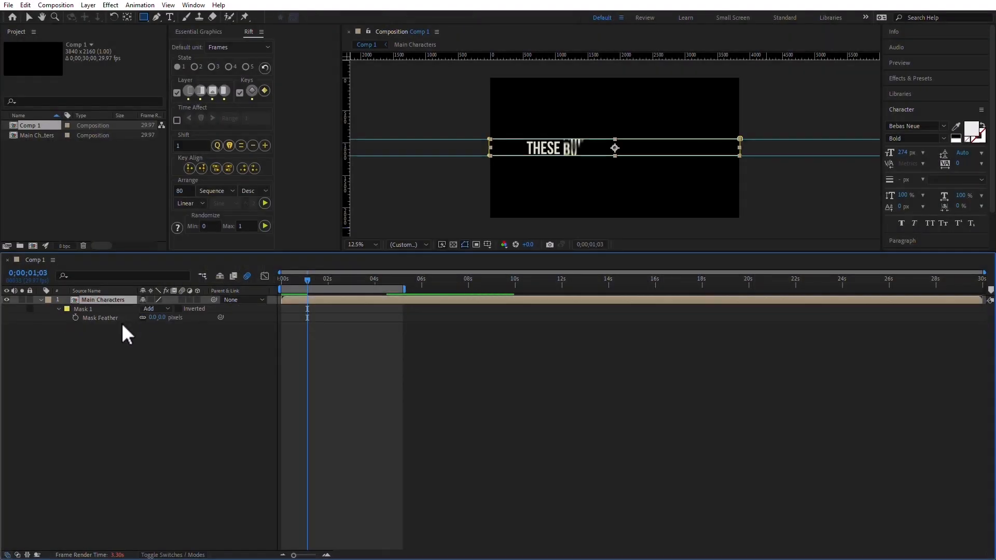
left_click_drag(154, 324, 275, 389)
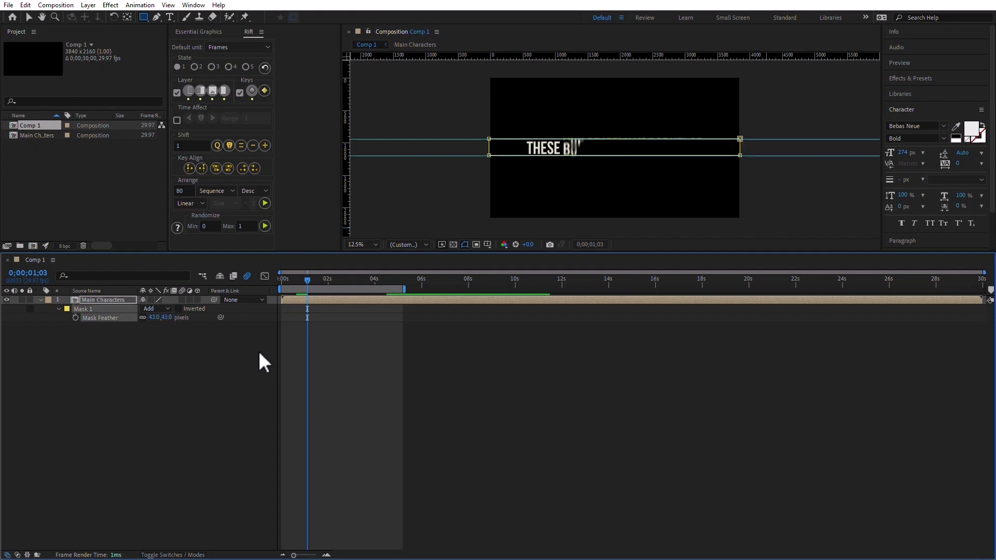
left_click_drag(313, 279, 370, 280)
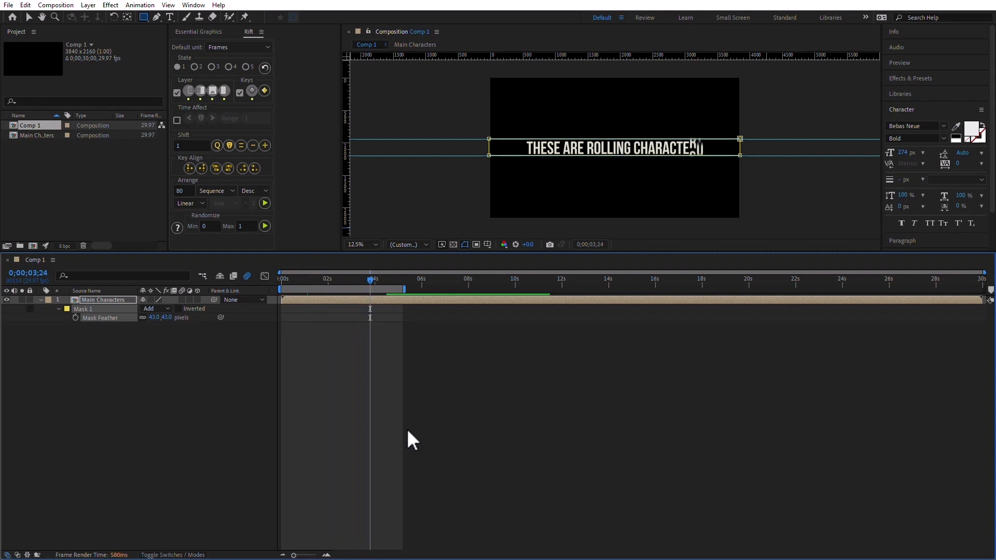
left_click_drag(384, 277, 392, 279)
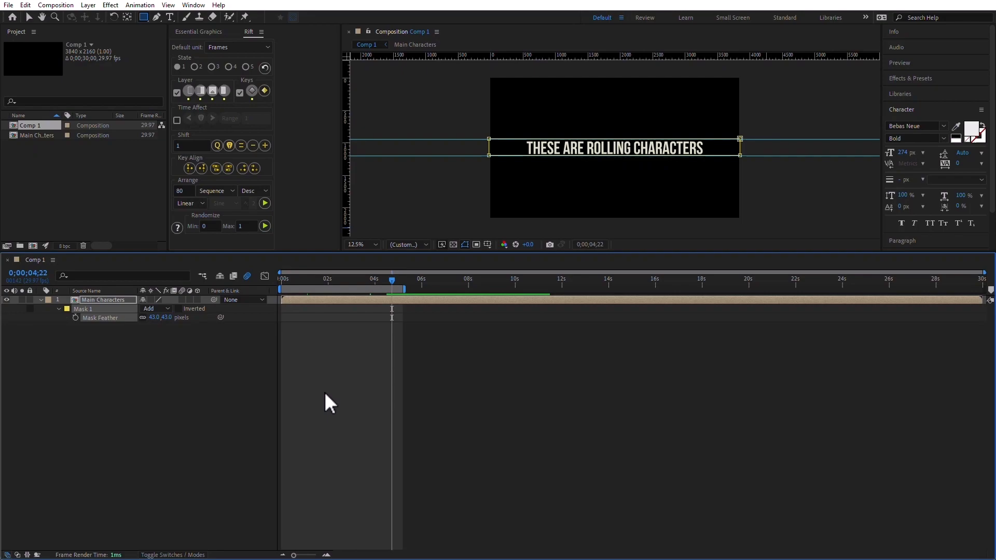
left_click(203, 408)
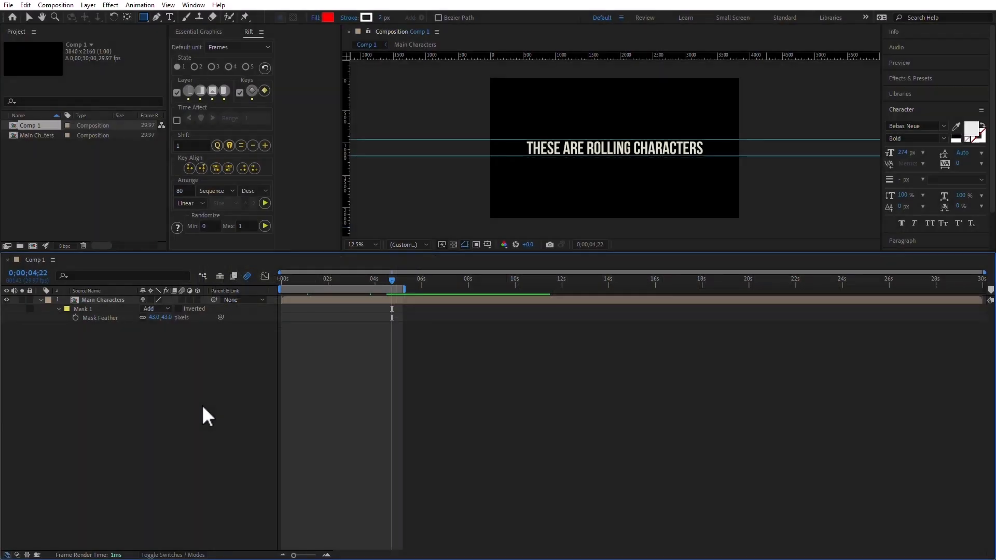
Step: Bring up Essential Graphics with more width and set Comp 1 as its primary composition
left_click(210, 32)
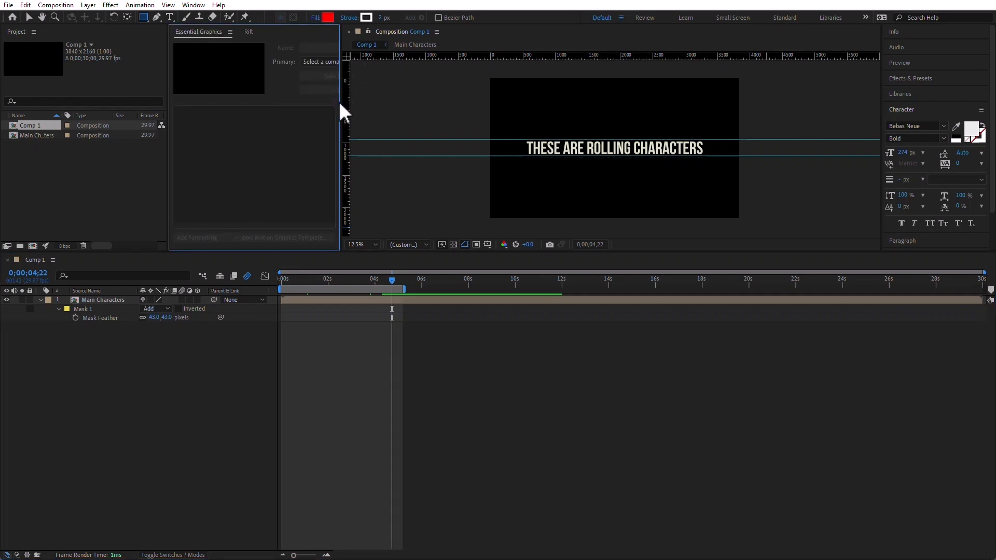
left_click_drag(340, 101, 459, 105)
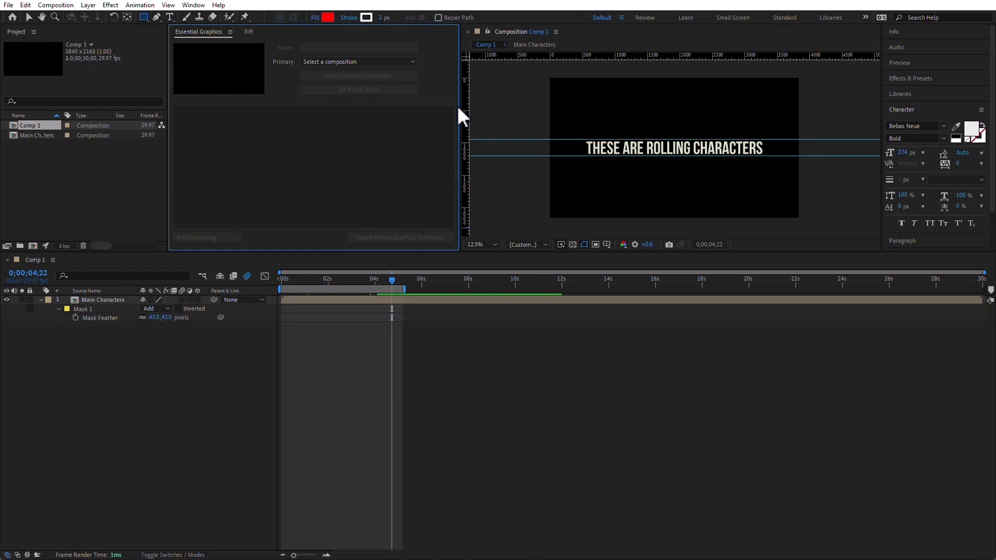
left_click(344, 62)
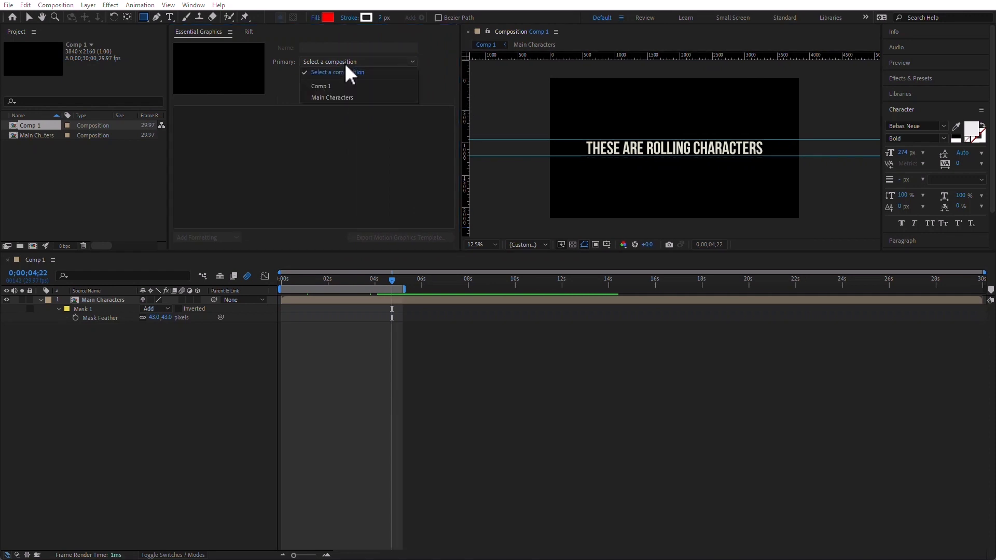
left_click(351, 86)
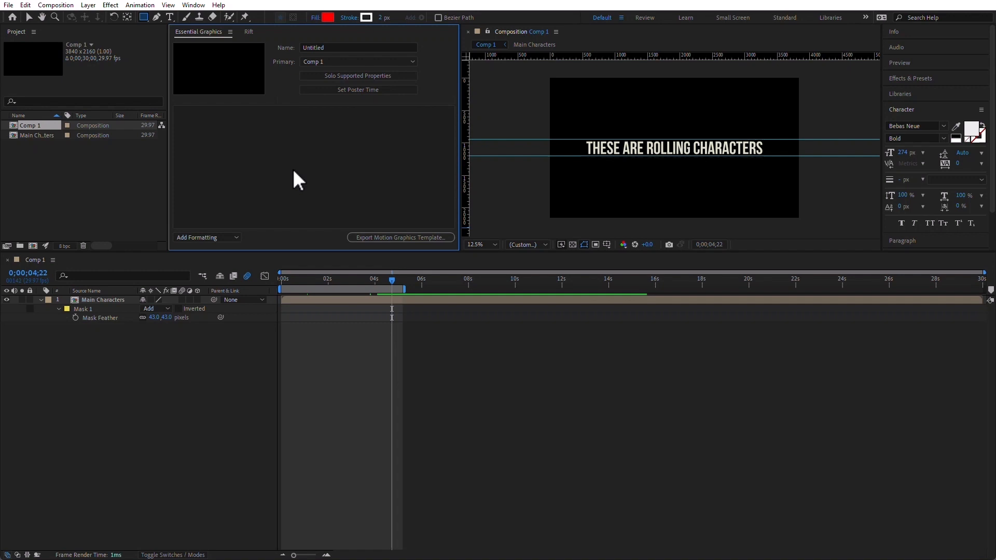
Step: Name the motion graphics template Rolling Characters
left_click(333, 47)
type("R")
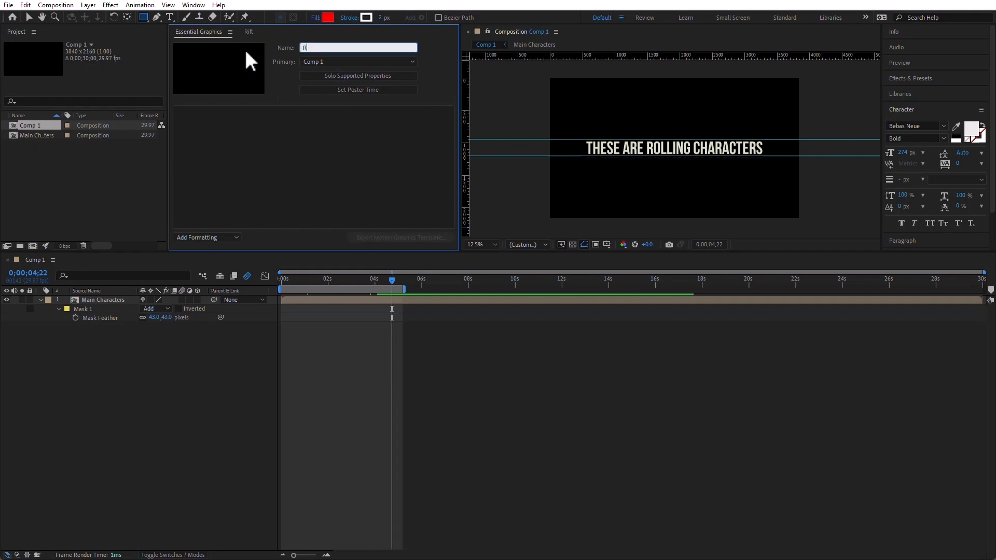
type("olling Characters")
key("Return")
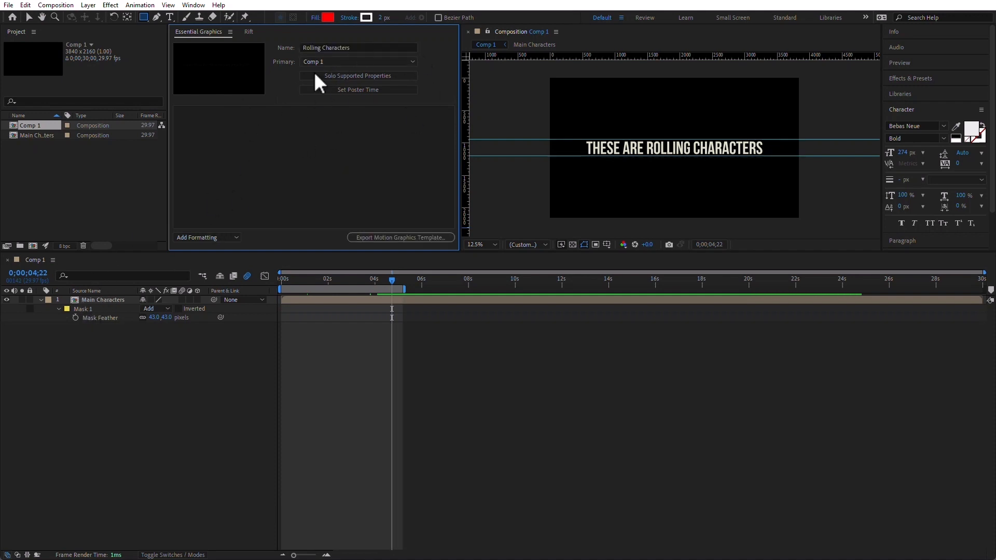
Step: Expose the Source Text of the original text layer in Main Characters as a template control, and name the control Source Text
left_click(76, 300)
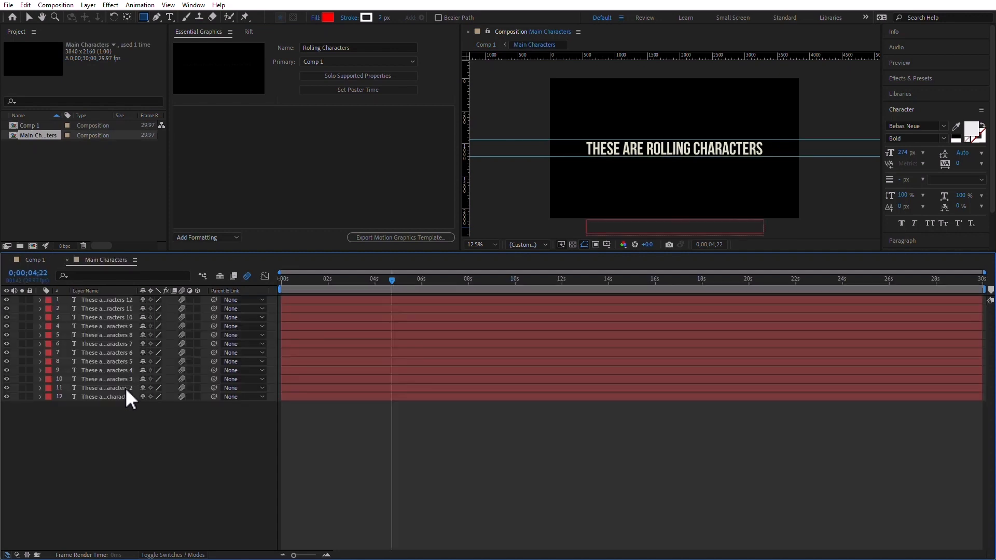
left_click(40, 397)
left_click(50, 406)
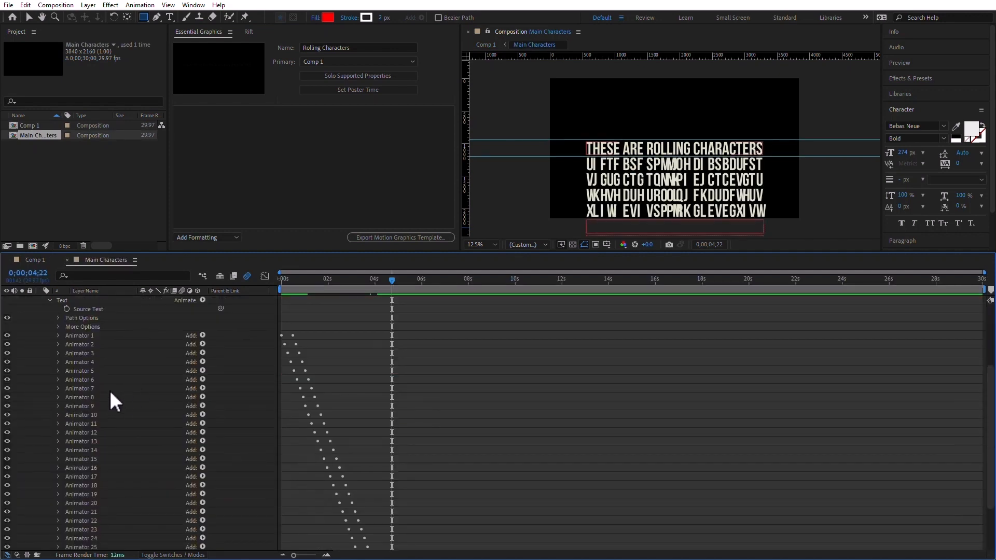
left_click_drag(95, 413, 213, 123)
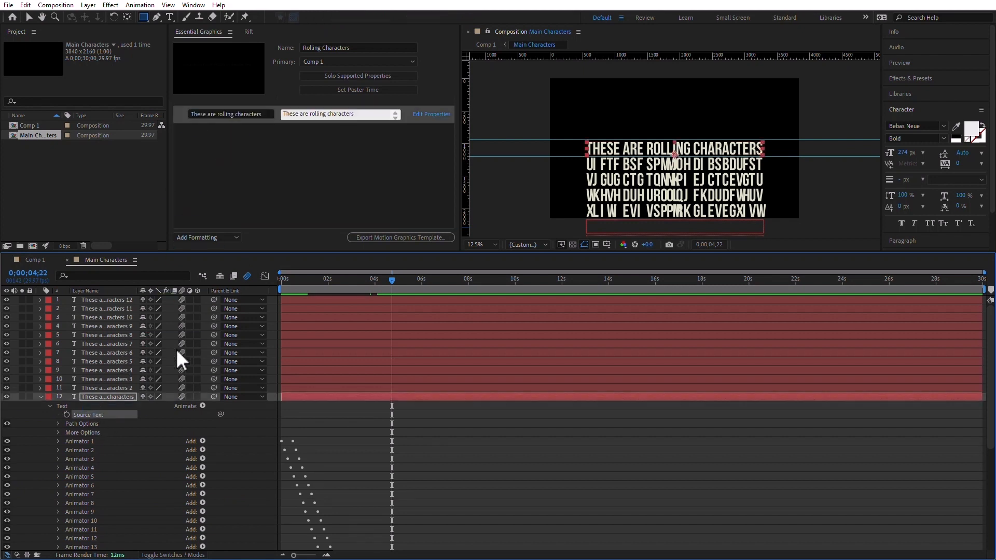
left_click(266, 113)
type("Source Text")
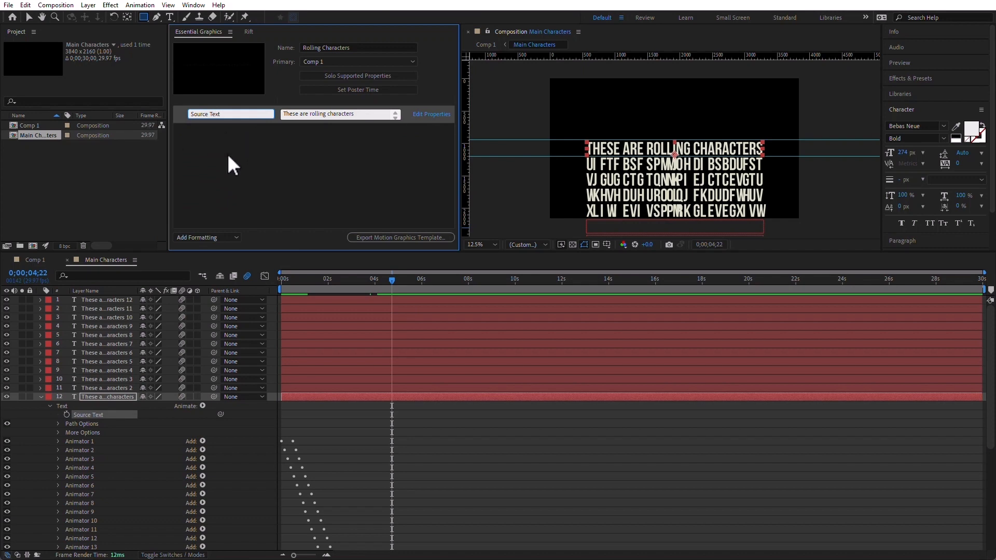
left_click(227, 154)
Step: Add the Fill Color of Animator 32 on the original text layer to the template and name that control Text Color
scroll(182, 456, "down", 7)
left_click(58, 538)
left_click_drag(101, 537, 224, 124)
left_click(253, 129)
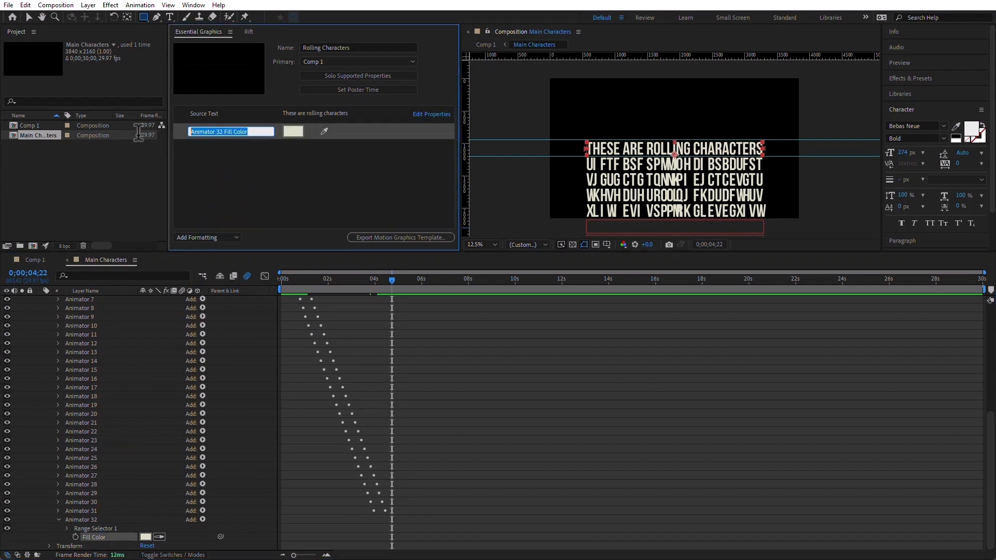
type("Text Color")
key("Return")
left_click(231, 338)
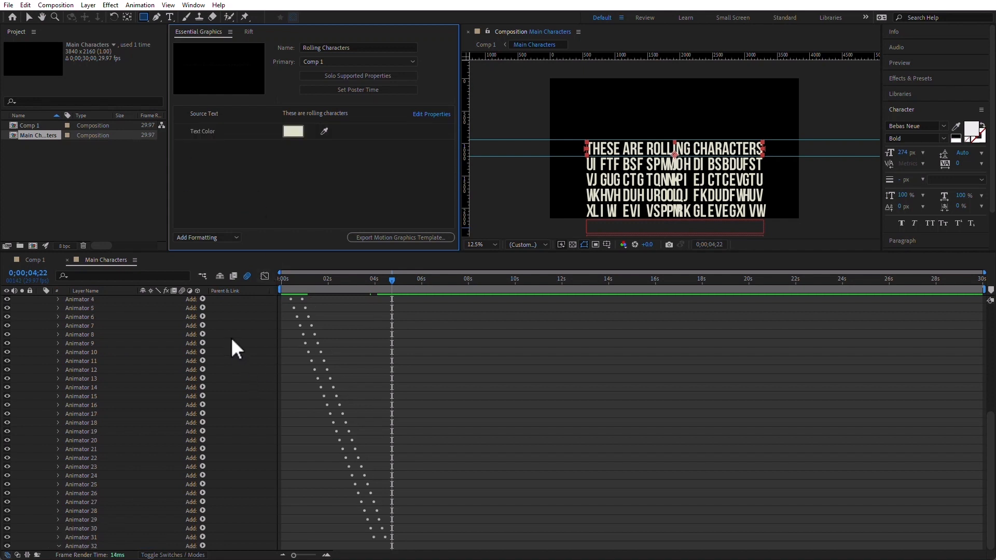
Step: Return to Comp 1, set the template's Source Text control to "Adobe After Effects", and preview the animation from the start
scroll(231, 337, "up", 5)
key("ctrl+a")
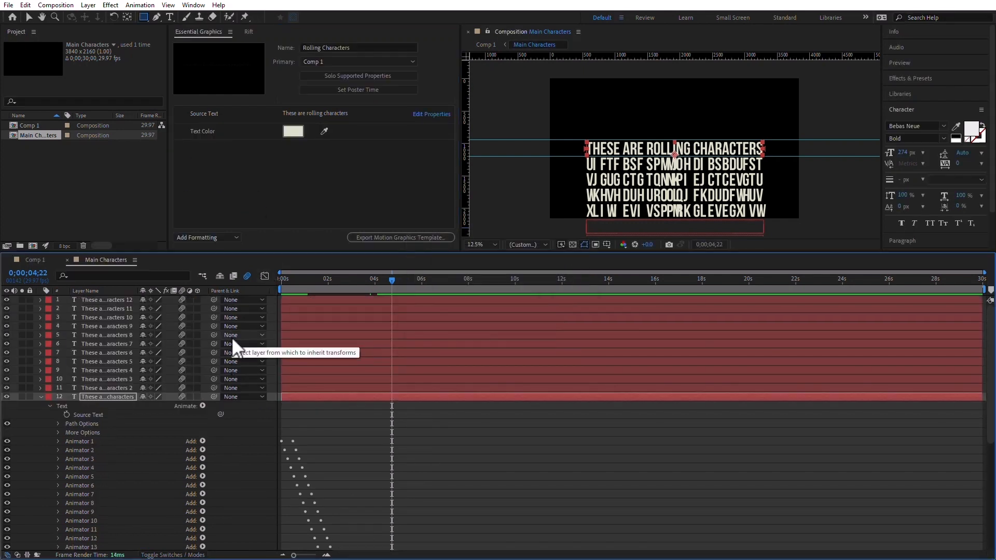
left_click(42, 397)
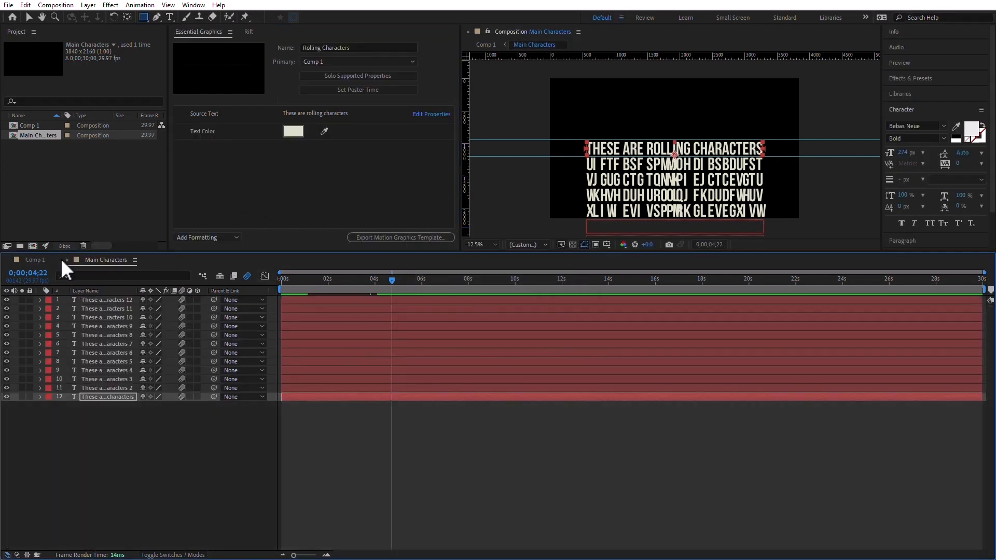
left_click(33, 259)
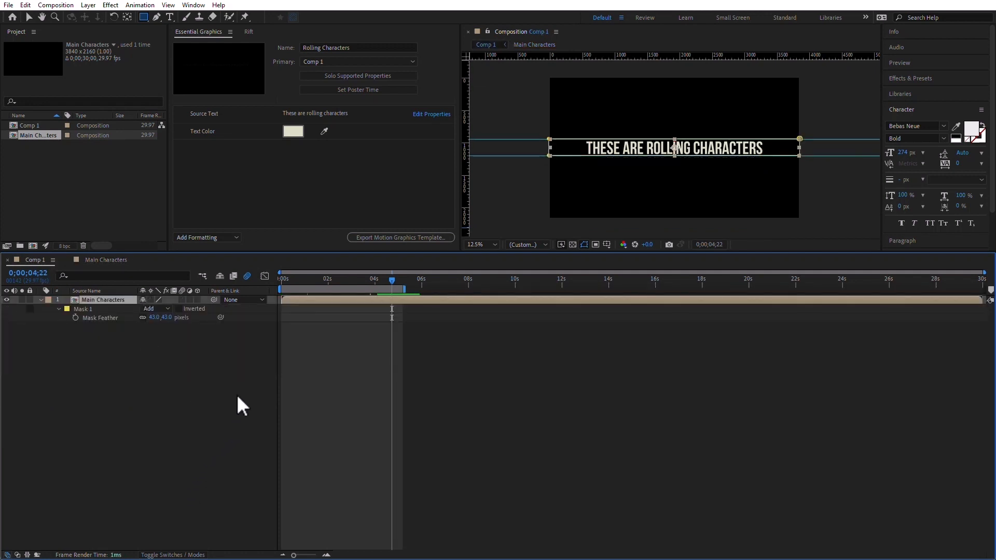
left_click(336, 113)
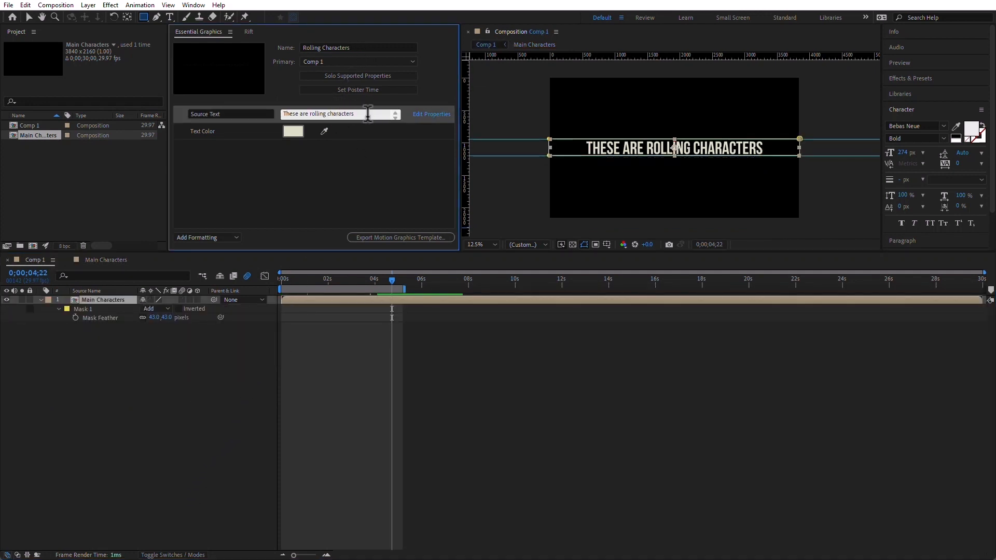
left_click_drag(367, 114, 244, 119)
type("Adobe")
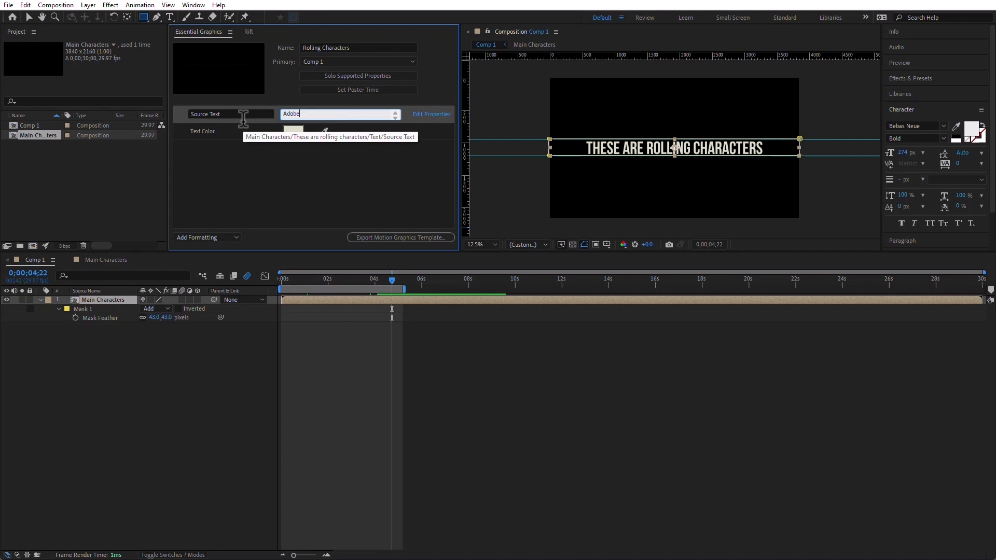
type(" After Effects")
left_click(323, 357)
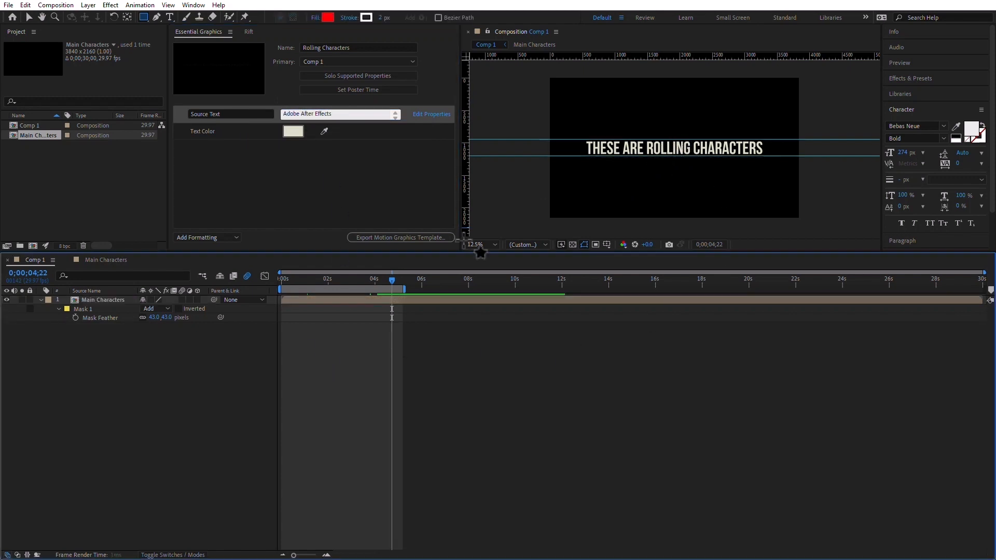
key("Home")
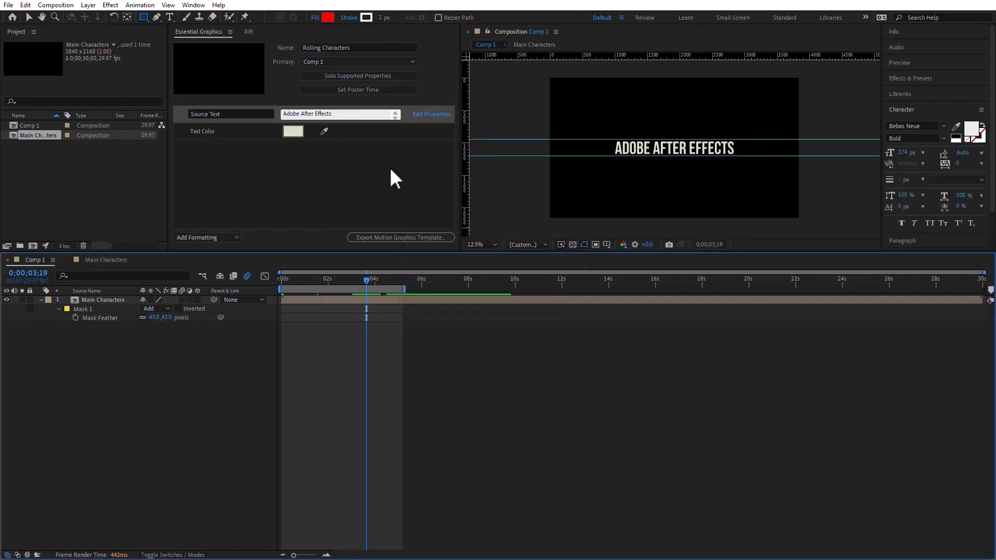
Step: Export the motion graphics template to the Local Templates Folder with the keywords Rolling and the author's first name
left_click(403, 237)
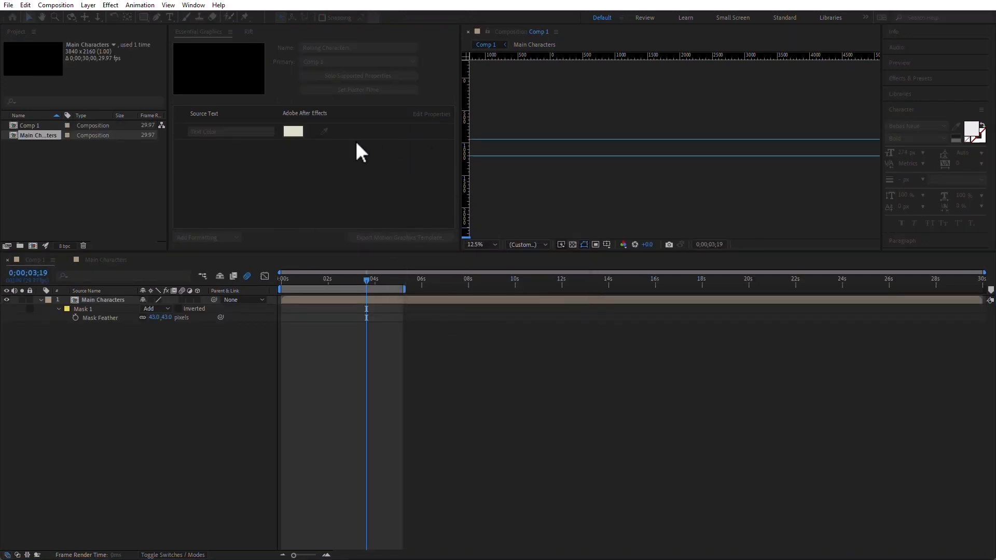
left_click_drag(441, 148, 343, 69)
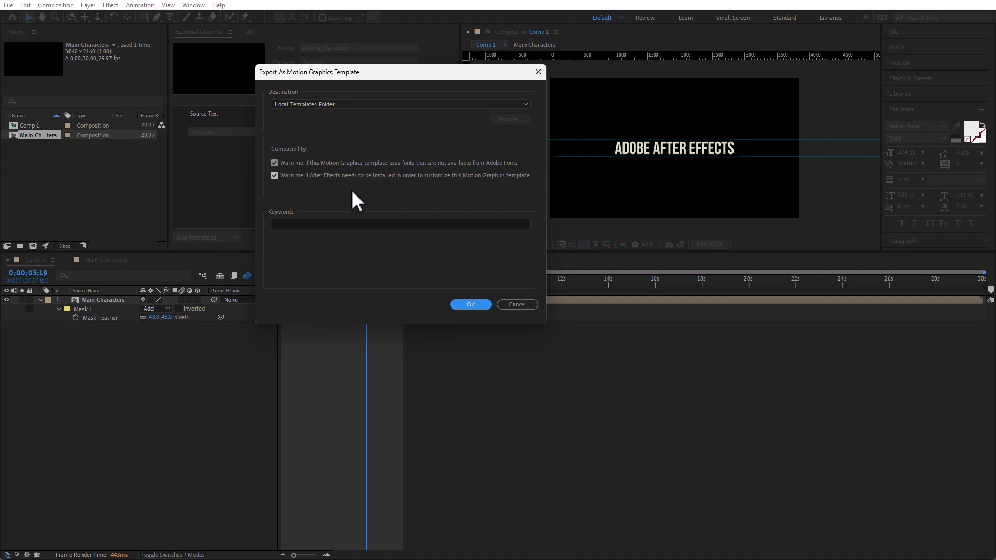
left_click(304, 223)
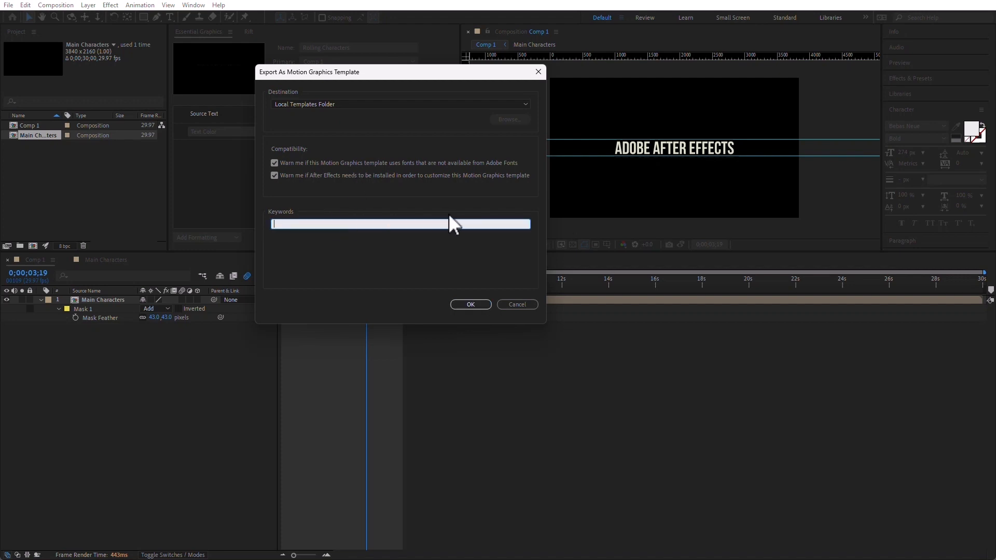
type("Rolling, Luisa")
key("Return")
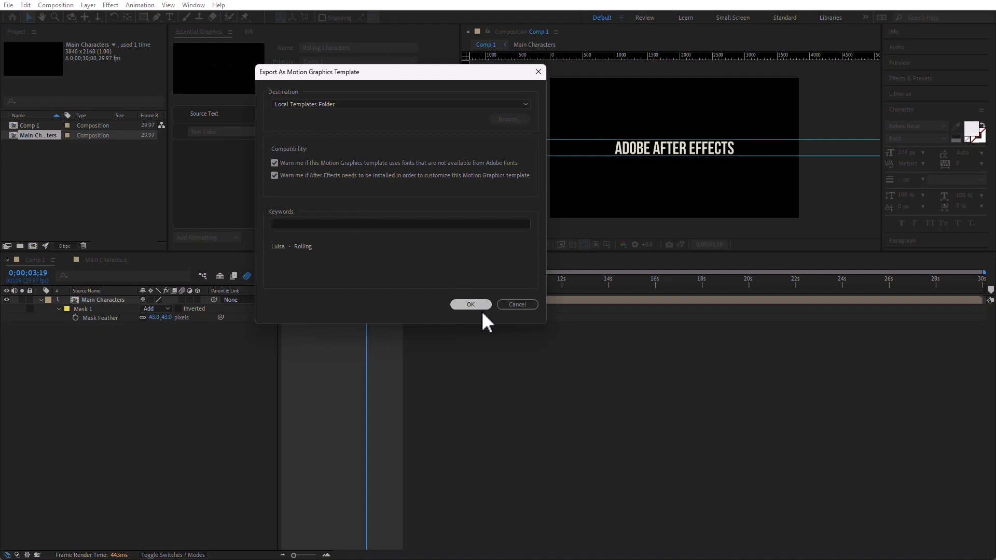
key("Return")
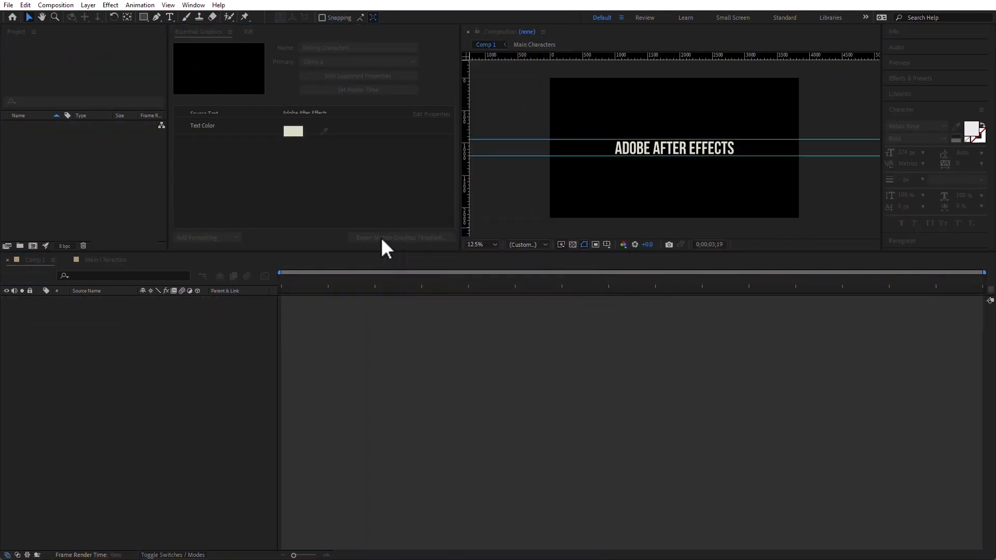
Step: Set up a second template export with Local Drive as destination, saving it as Rolling Characters.mogrt on the Desktop
left_click(381, 238)
left_click(344, 101)
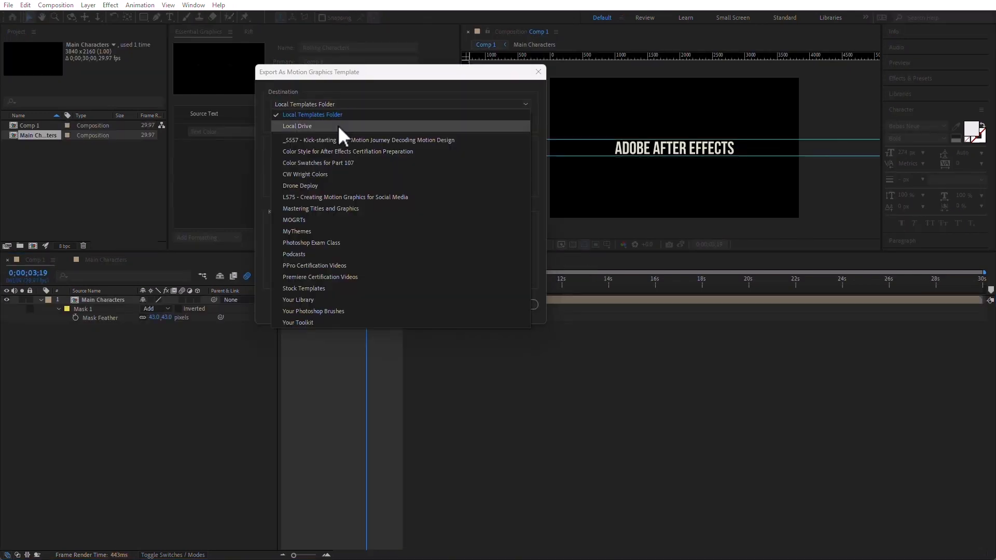
left_click(338, 126)
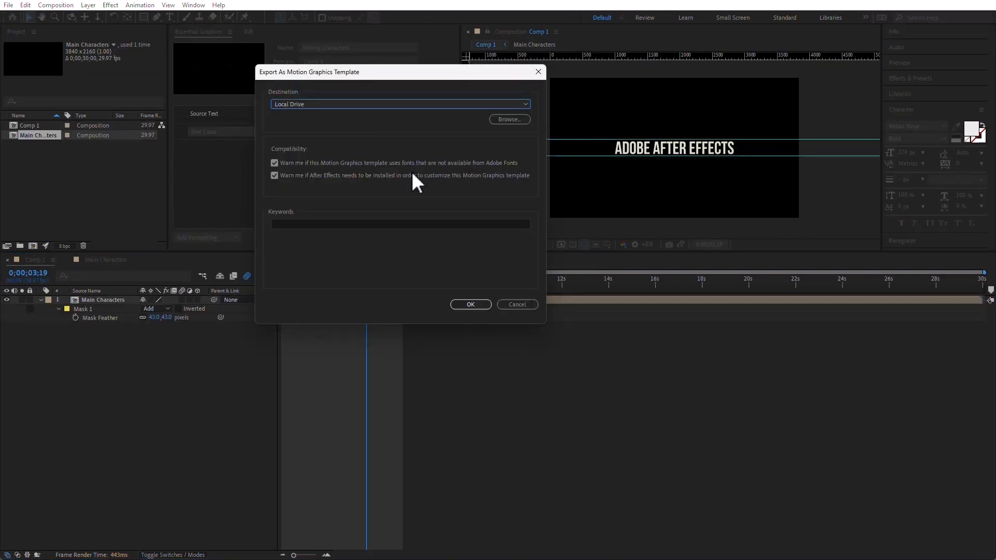
left_click(338, 105)
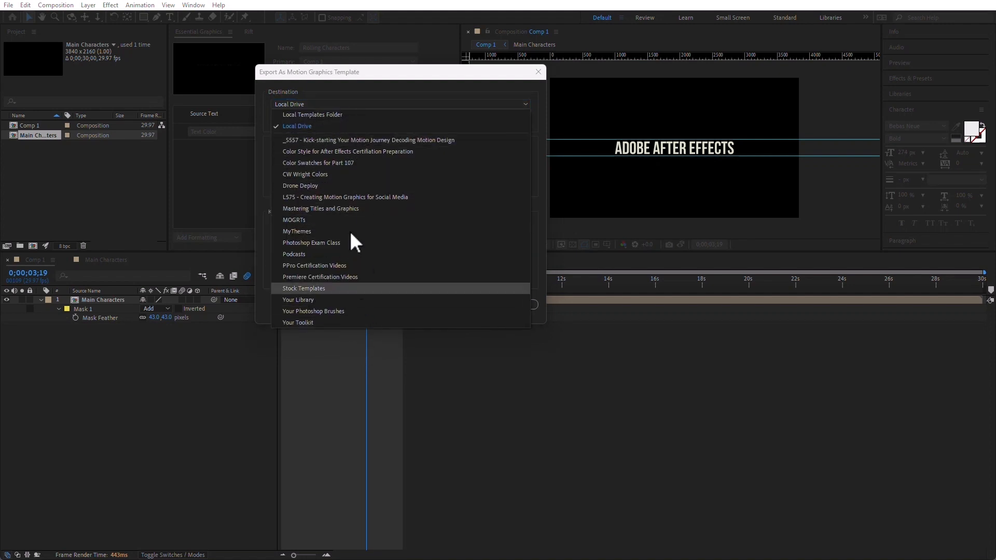
left_click(346, 86)
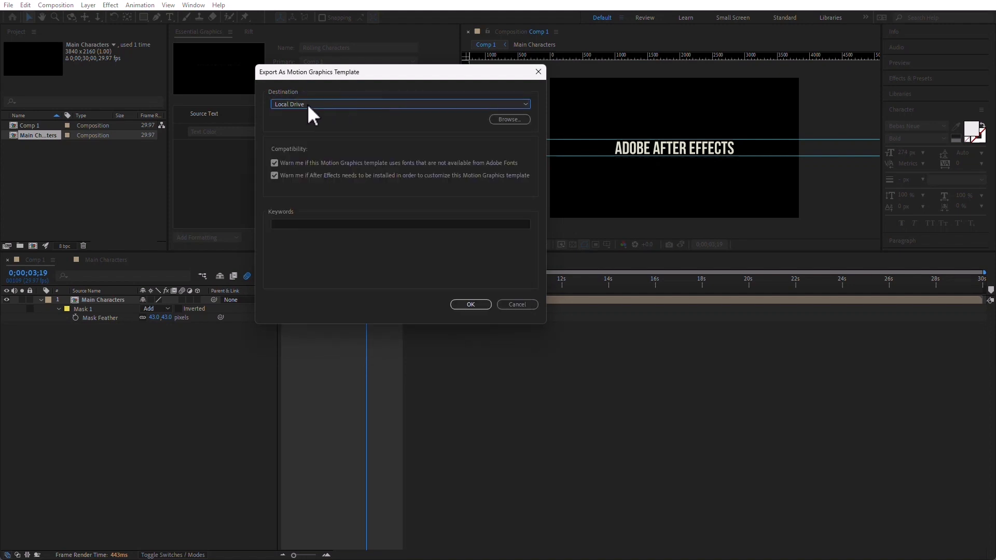
left_click(500, 120)
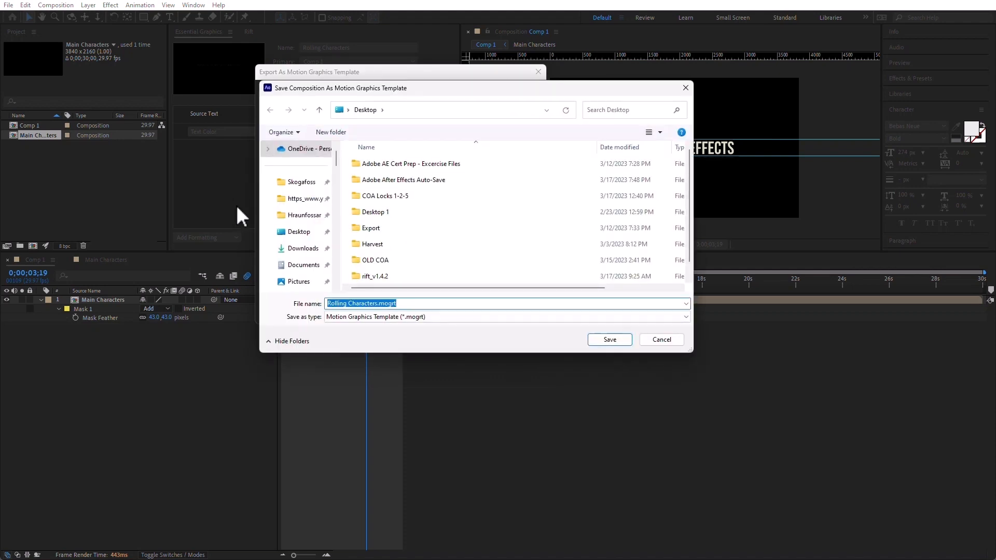
left_click(609, 340)
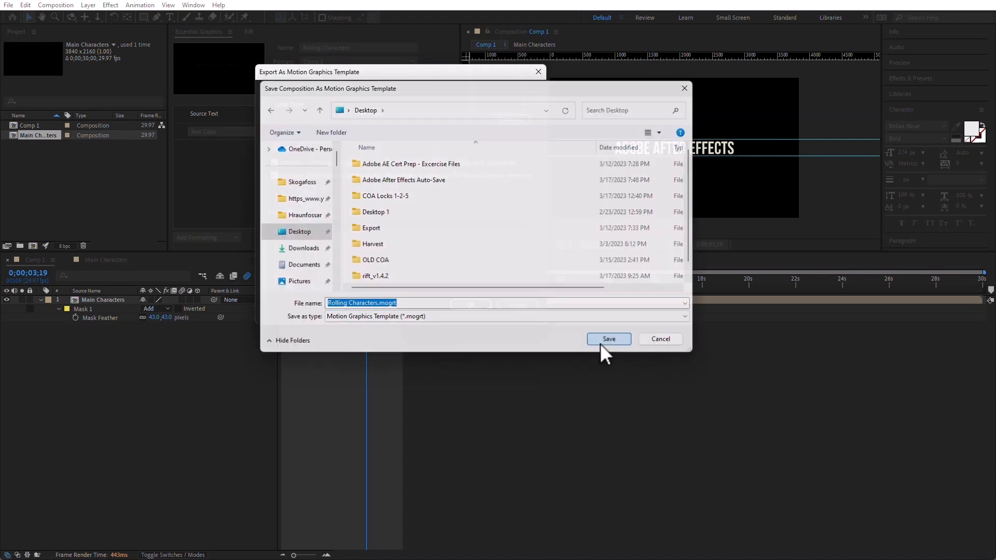
Step: Add Rolling and the author's first name as keywords for the Local Drive template export
left_click(294, 223)
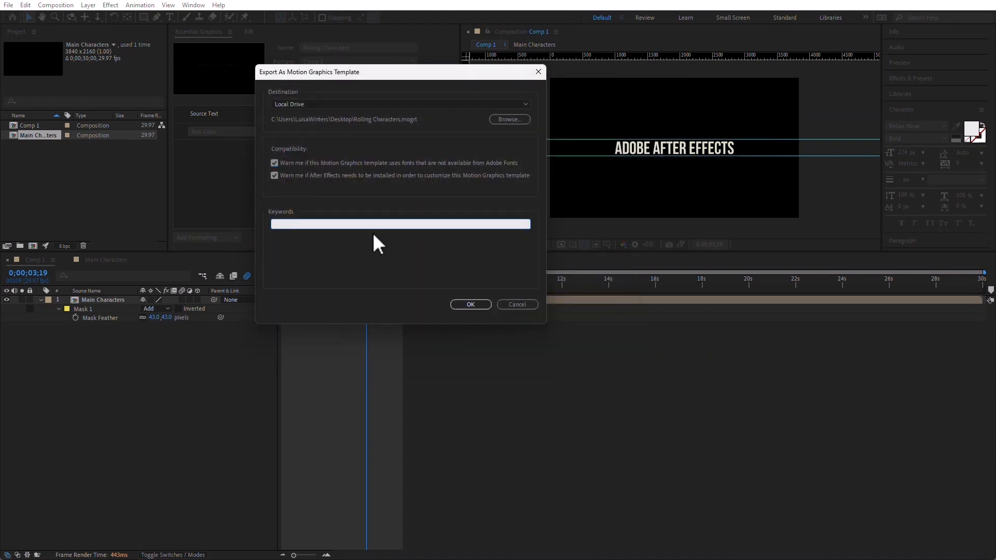
type("Rolling, luisa")
key("Return")
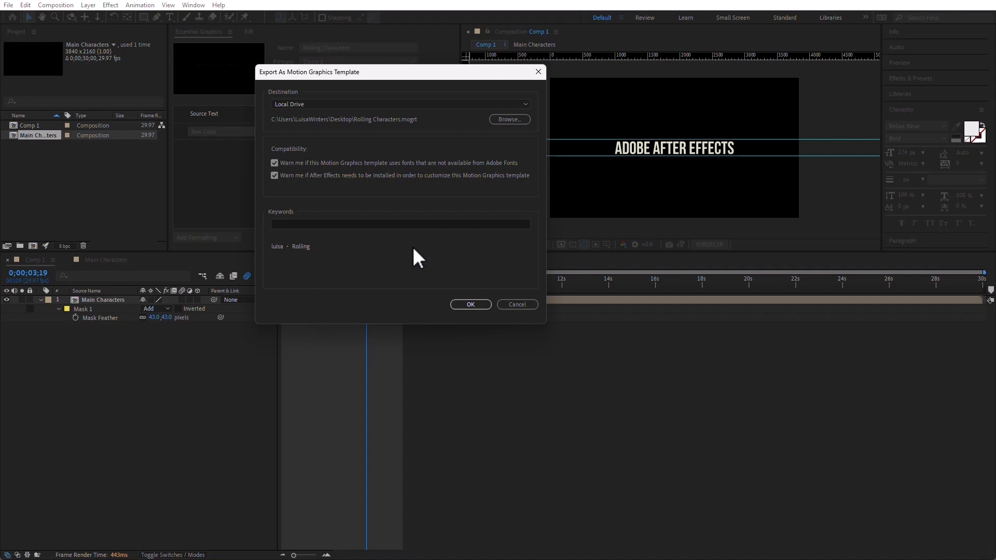